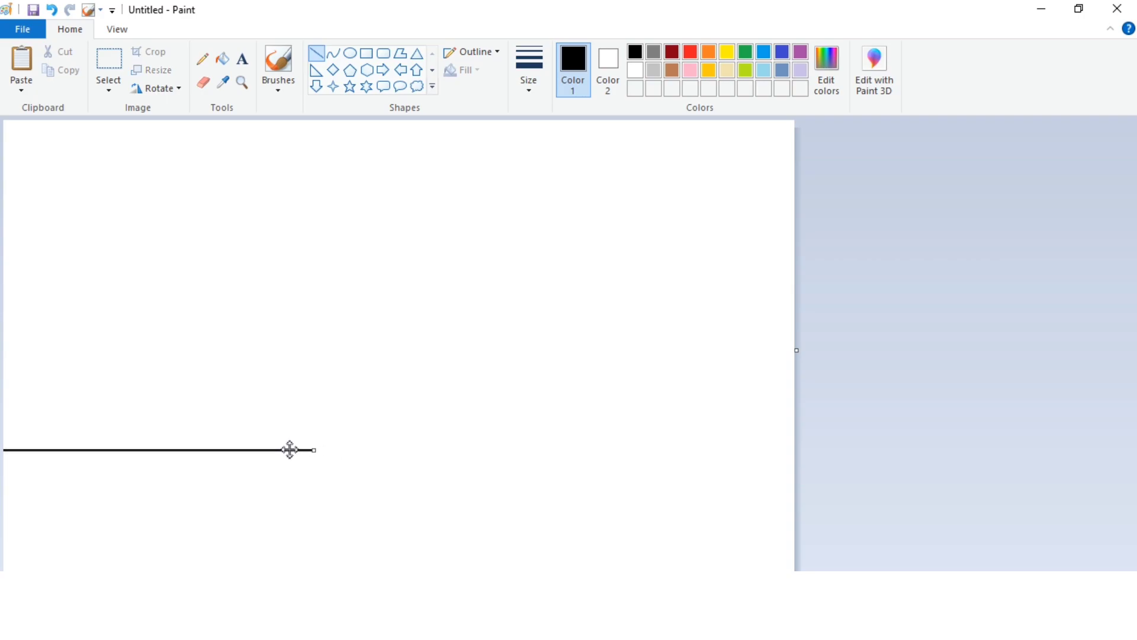
# Step: Draw a curved hillside rising from the right end of the horizon line and rounding over a first peak
pyautogui.click(333, 53)
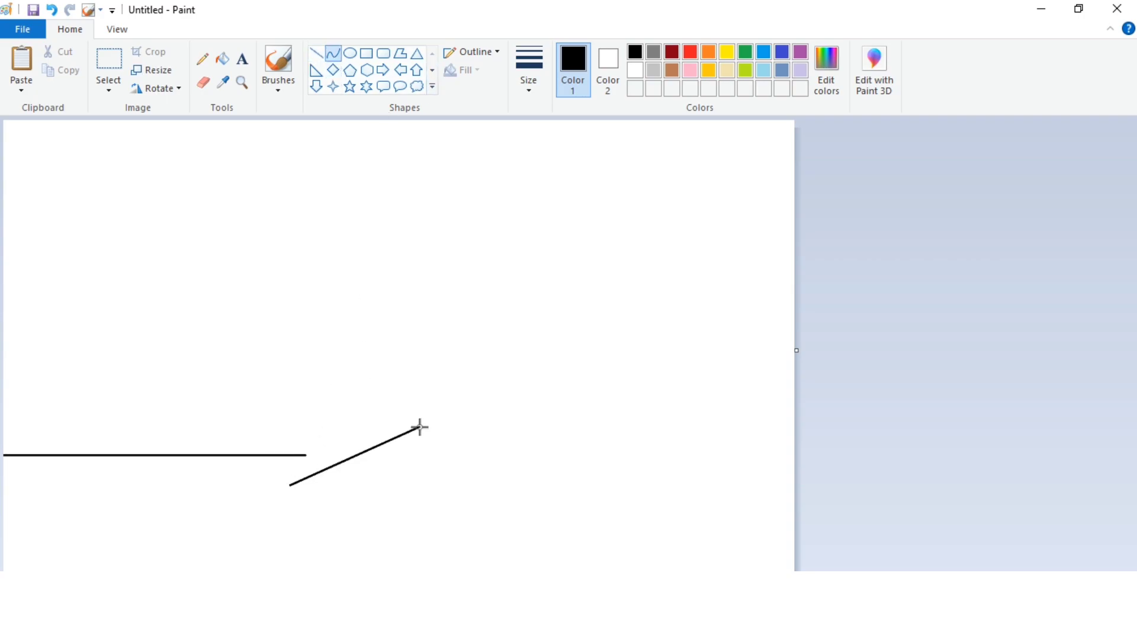
pyautogui.moveTo(344, 466)
pyautogui.mouseDown()
pyautogui.moveTo(336, 449)
pyautogui.moveTo(312, 453)
pyautogui.mouseUp()
pyautogui.moveTo(289, 457); pyautogui.dragTo(269, 456)
pyautogui.moveTo(416, 467); pyautogui.dragTo(435, 452)
pyautogui.click(499, 435)
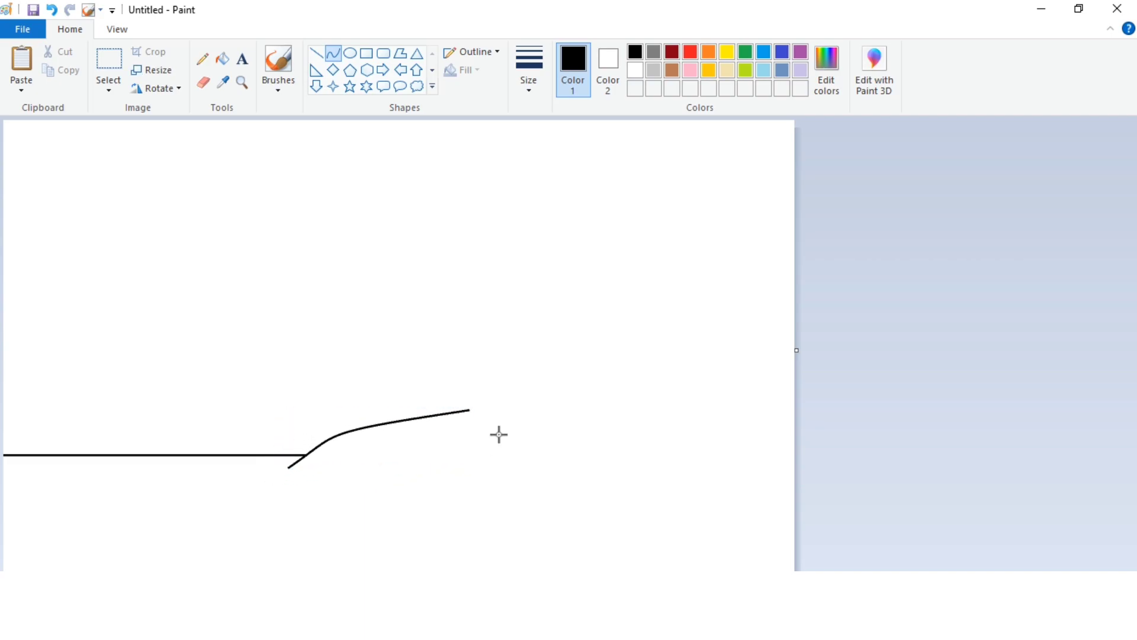
pyautogui.moveTo(540, 372); pyautogui.dragTo(554, 373)
pyautogui.moveTo(496, 399); pyautogui.dragTo(492, 405)
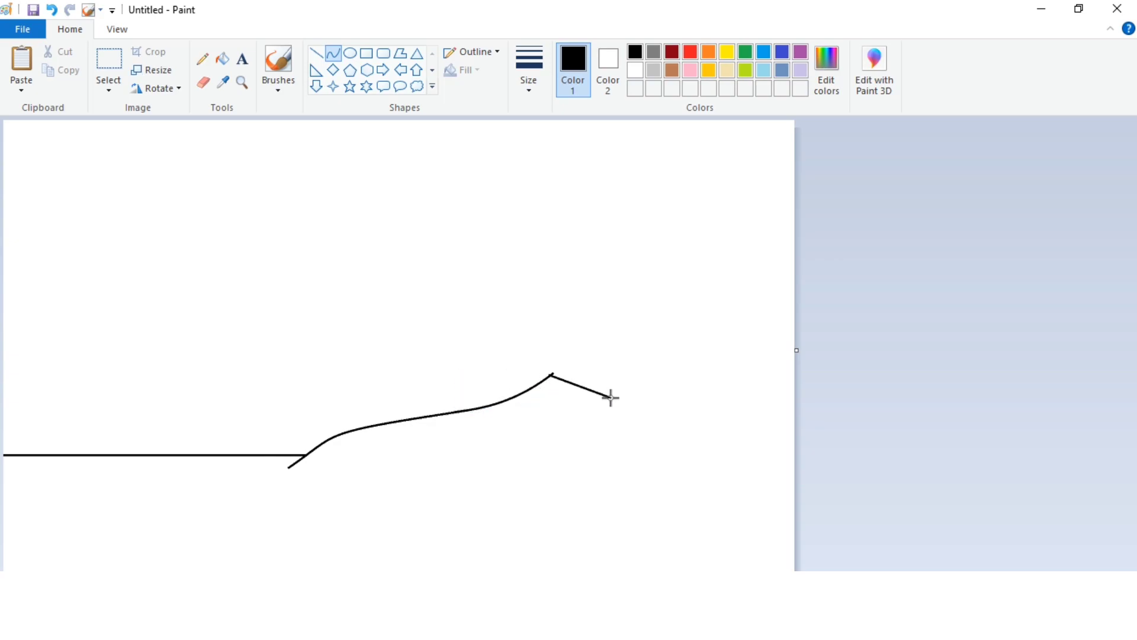
pyautogui.moveTo(565, 360); pyautogui.dragTo(567, 361)
pyautogui.click(553, 342)
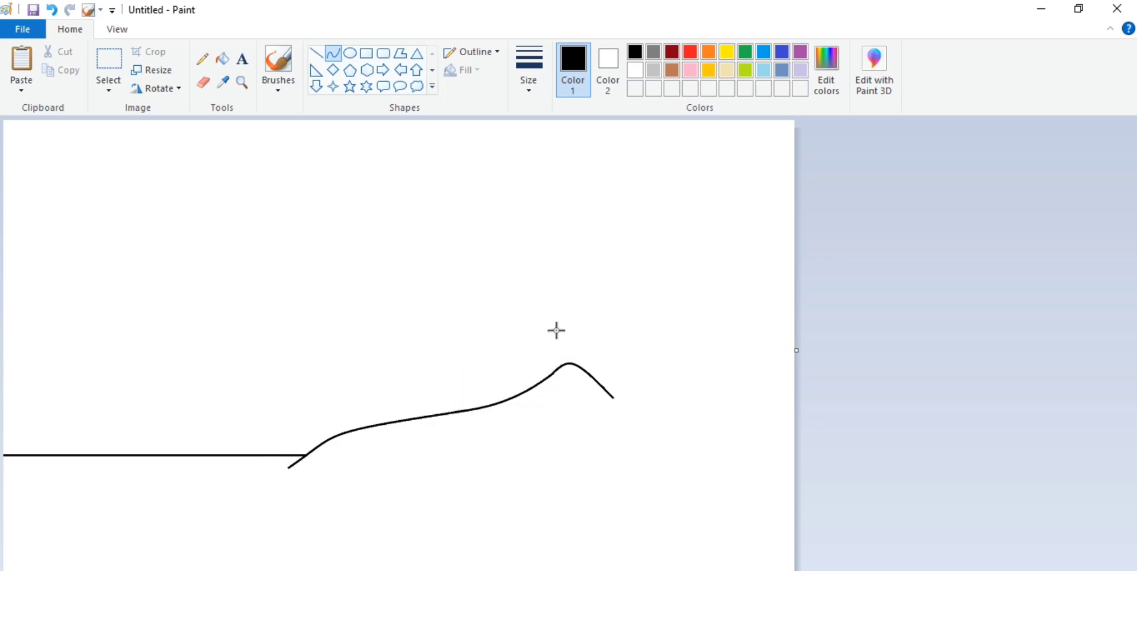
# Step: Draw a second, higher curved mountain starting behind the first peak and sloping down toward the canvas's right edge
pyautogui.moveTo(701, 319); pyautogui.dragTo(718, 337)
pyautogui.click(648, 343)
pyautogui.click(648, 343)
pyautogui.click(683, 331)
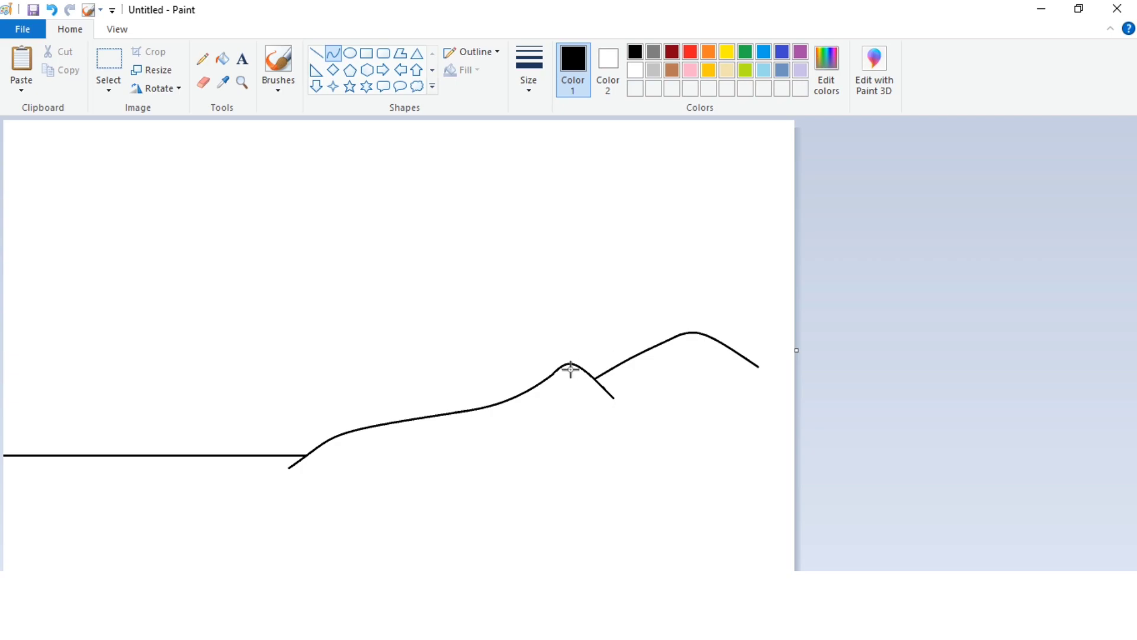
# Step: Draw the short shoreline under the hill and a winding upper riverbank from it to the foot of the second mountain
pyautogui.click(309, 474)
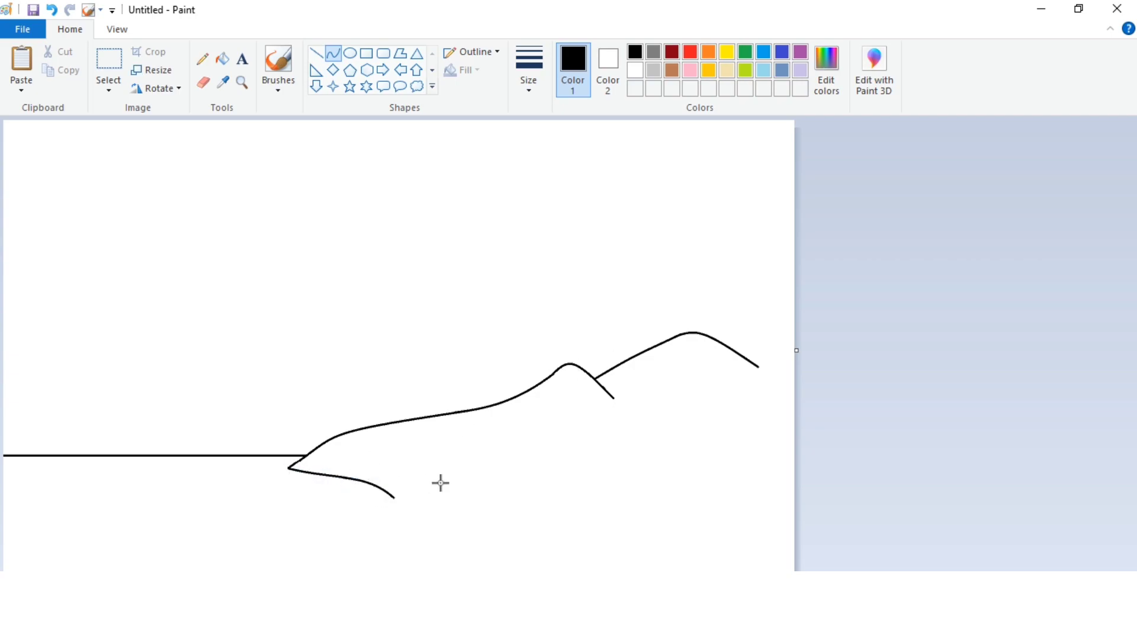
pyautogui.moveTo(394, 498); pyautogui.dragTo(602, 429)
pyautogui.moveTo(447, 468); pyautogui.dragTo(469, 444)
pyautogui.click(572, 445)
pyautogui.moveTo(394, 497); pyautogui.dragTo(368, 514)
pyautogui.click(602, 460)
pyautogui.moveTo(652, 417); pyautogui.dragTo(662, 416)
pyautogui.moveTo(610, 431); pyautogui.dragTo(672, 393)
pyautogui.click(631, 436)
pyautogui.click(680, 389)
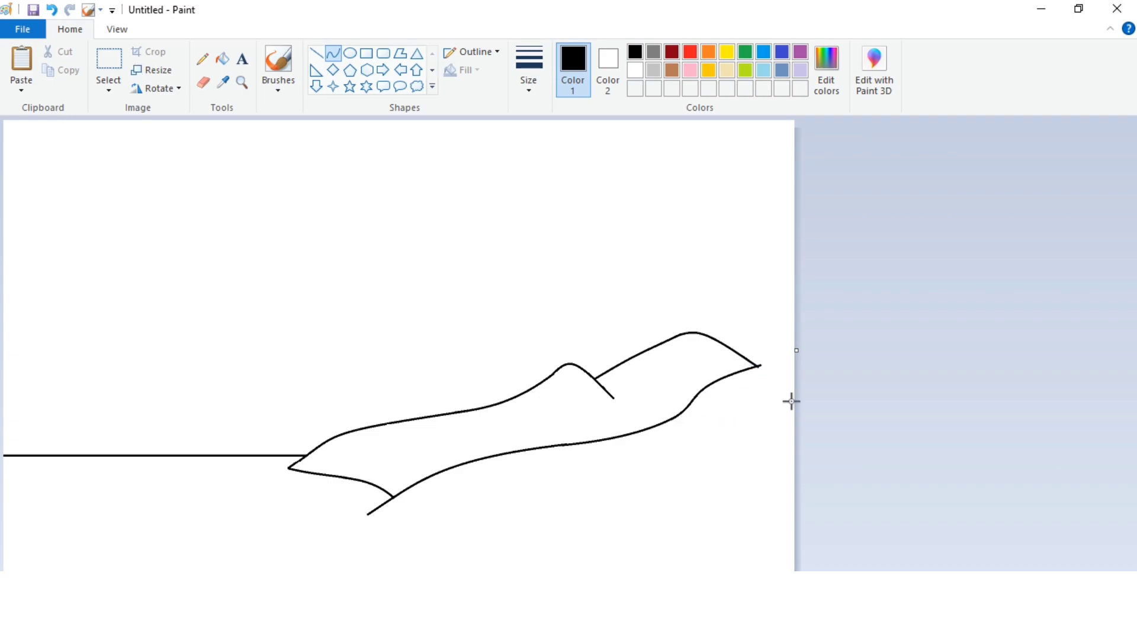
# Step: Draw a lower riverbank roughly parallel to the upper one and erase the overshooting line ends at the mountain's foot
pyautogui.moveTo(438, 535); pyautogui.dragTo(627, 457)
pyautogui.moveTo(514, 495)
pyautogui.mouseDown()
pyautogui.moveTo(485, 492)
pyautogui.moveTo(497, 477)
pyautogui.mouseUp()
pyautogui.click(497, 477)
pyautogui.moveTo(627, 498); pyautogui.dragTo(608, 499)
pyautogui.click(637, 466)
pyautogui.moveTo(652, 443); pyautogui.dragTo(699, 414)
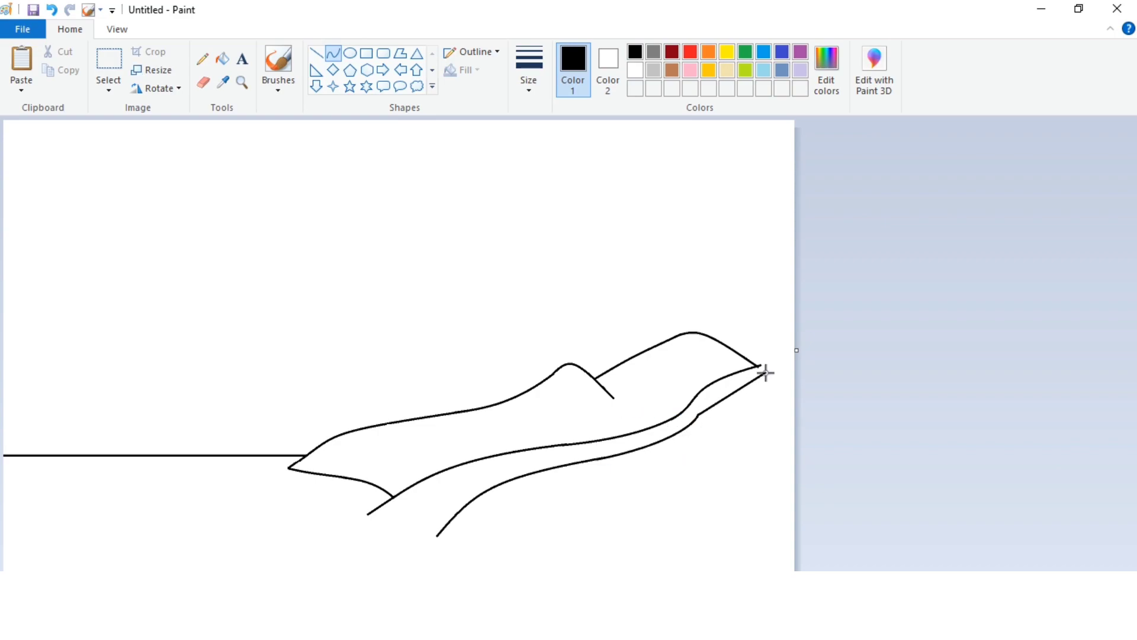
pyautogui.click(710, 387)
pyautogui.click(768, 461)
pyautogui.click(204, 83)
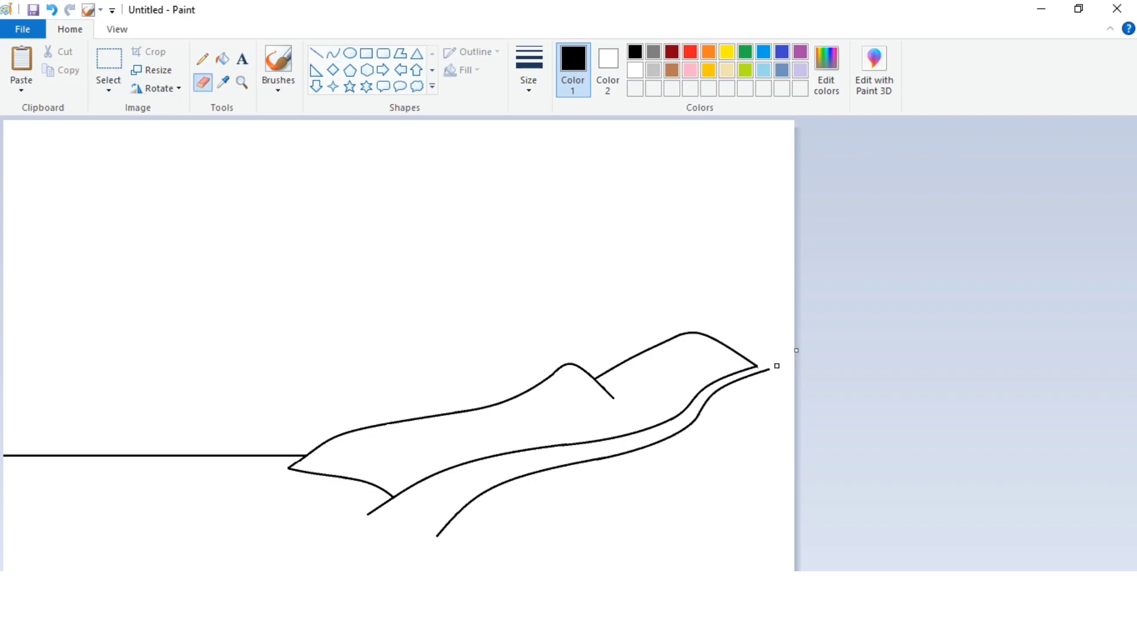
# Step: Draw a small hill at the canvas's right edge and a near shoreline from the lower riverbank to that edge
pyautogui.click(333, 53)
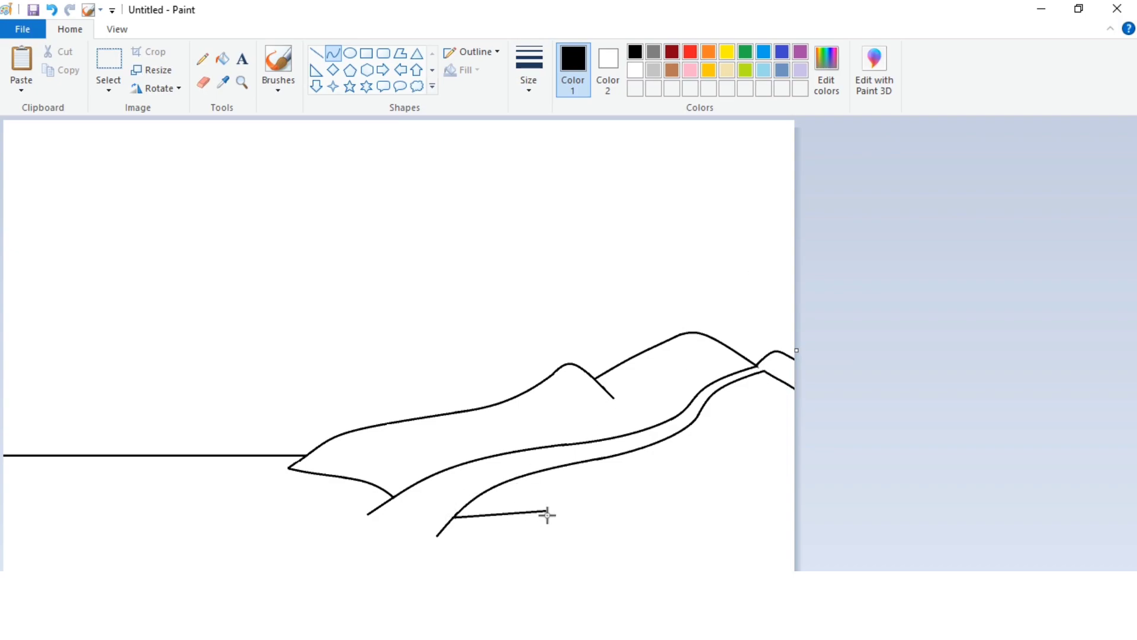
pyautogui.moveTo(552, 516); pyautogui.dragTo(800, 507)
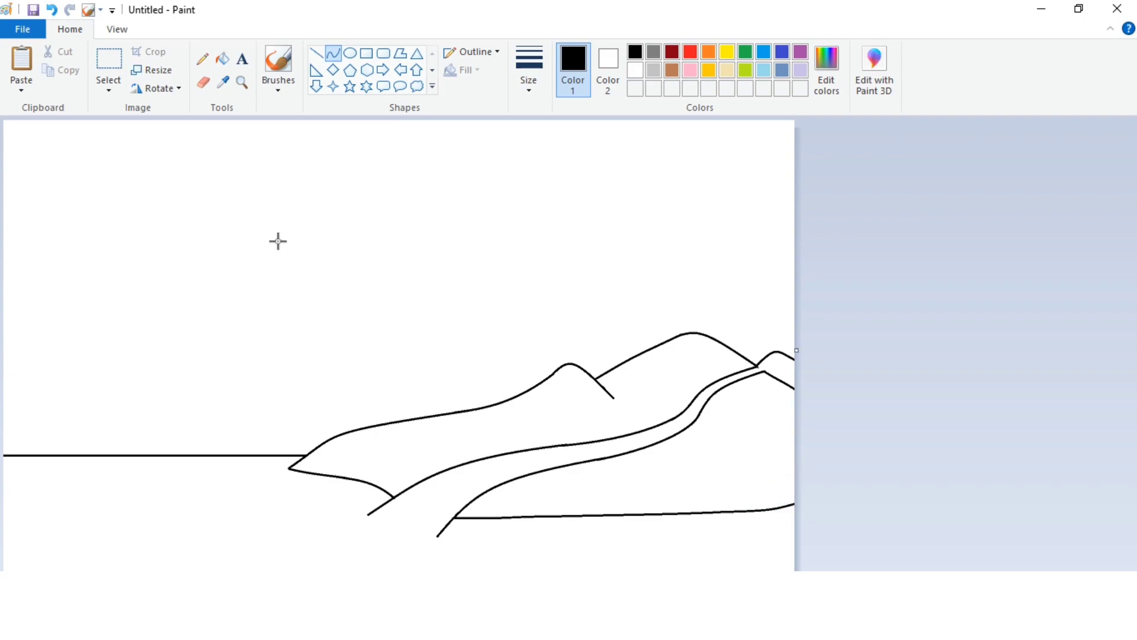
# Step: Draw a small cloud callout above the hillside and flip it vertically so its tail points up
pyautogui.click(417, 89)
pyautogui.moveTo(373, 302); pyautogui.dragTo(448, 364)
pyautogui.rightClick(427, 331)
pyautogui.moveTo(466, 386)
pyautogui.click(578, 436)
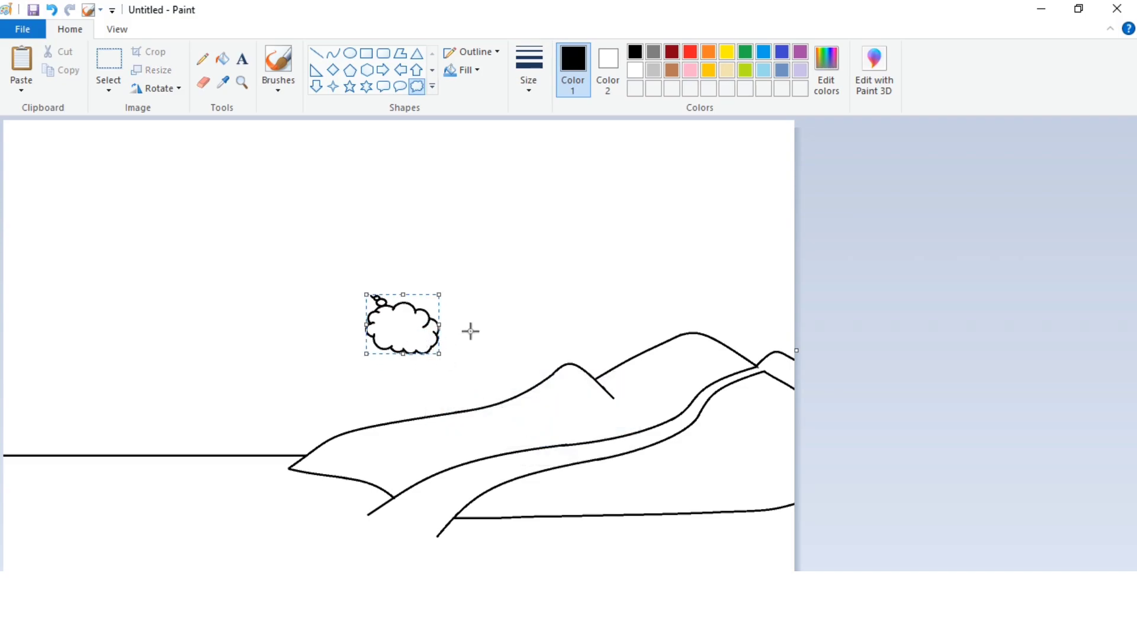
# Step: Delete the left half of the cloud callout, including its tail
pyautogui.click(117, 29)
pyautogui.click(21, 65)
pyautogui.click(55, 65)
pyautogui.click(69, 29)
pyautogui.click(108, 60)
pyautogui.moveTo(379, 220); pyautogui.dragTo(452, 381)
pyautogui.rightClick(443, 310)
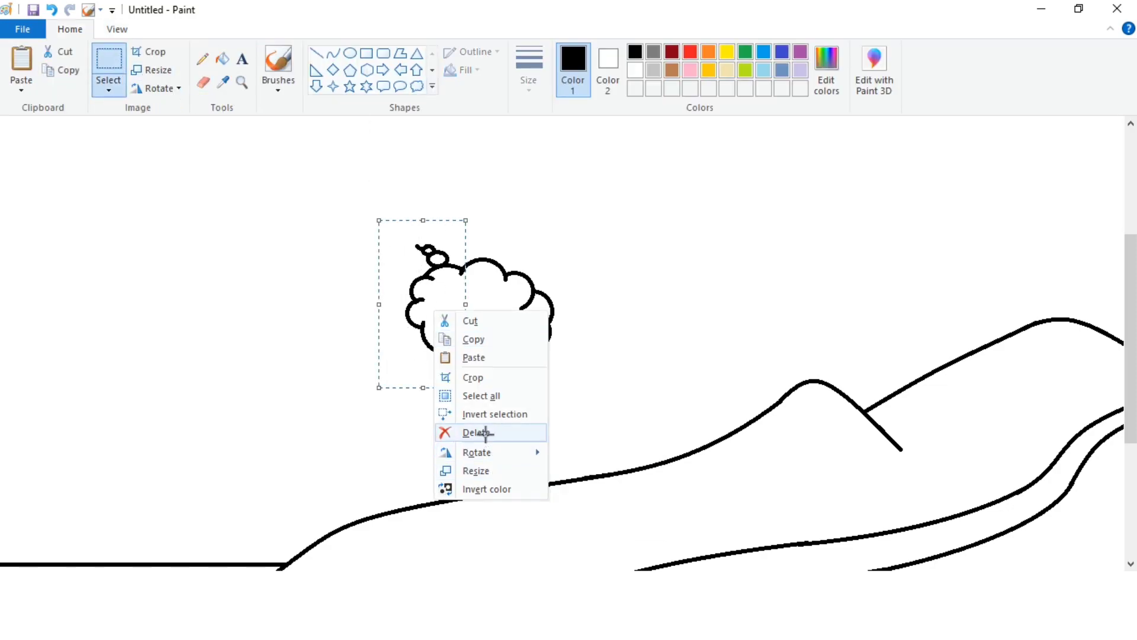
pyautogui.click(483, 433)
# Step: Copy the remaining right half of the cloud and paste a duplicate with transparent selection turned on
pyautogui.moveTo(512, 313); pyautogui.dragTo(566, 366)
pyautogui.rightClick(539, 311)
pyautogui.click(223, 114)
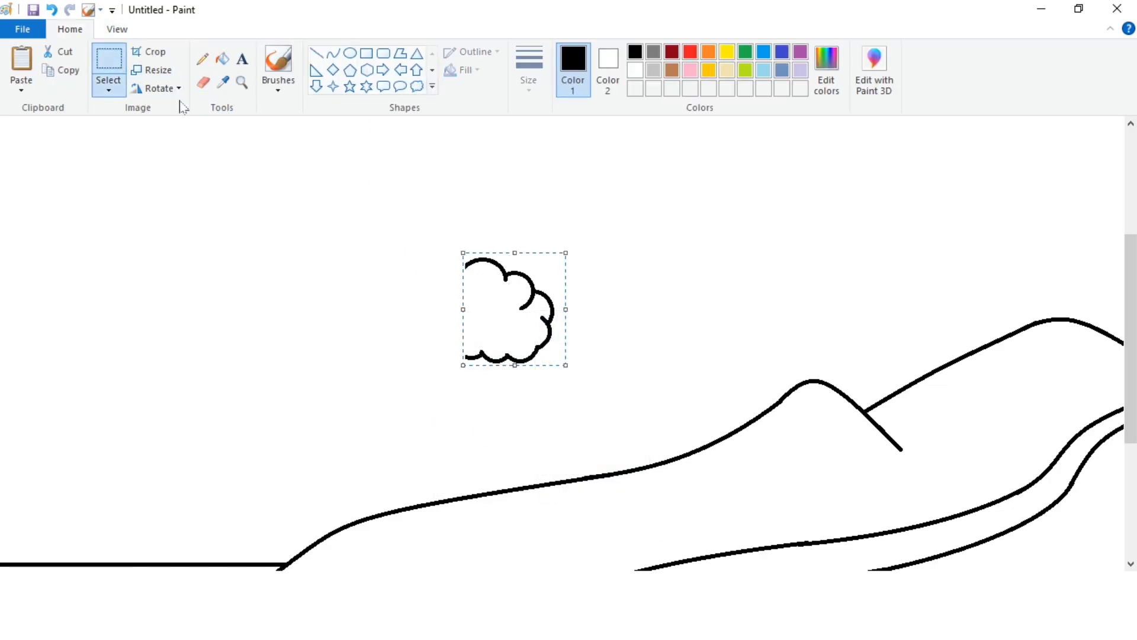
pyautogui.click(108, 88)
pyautogui.click(167, 243)
pyautogui.rightClick(157, 197)
pyautogui.click(164, 242)
# Step: Mirror the pasted half horizontally against the original to form a treetop, and erase the overlapping lines at its base
pyautogui.rightClick(410, 308)
pyautogui.moveTo(66, 183)
pyautogui.mouseDown()
pyautogui.moveTo(456, 325)
pyautogui.moveTo(485, 325)
pyautogui.mouseUp()
pyautogui.moveTo(513, 450)
pyautogui.click(545, 527)
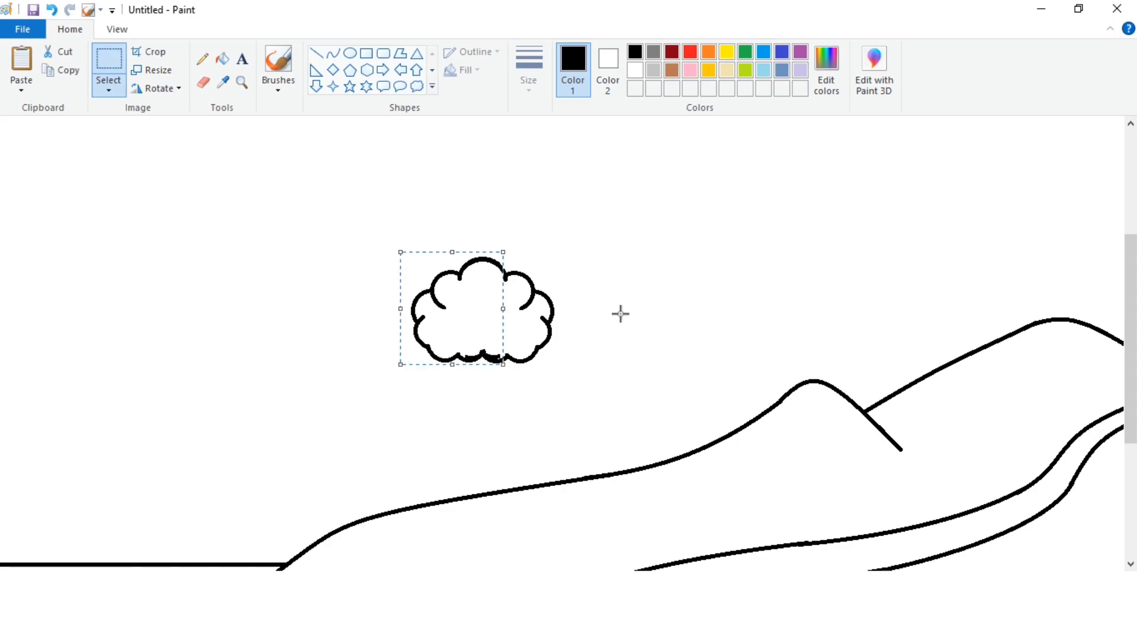
pyautogui.click(203, 83)
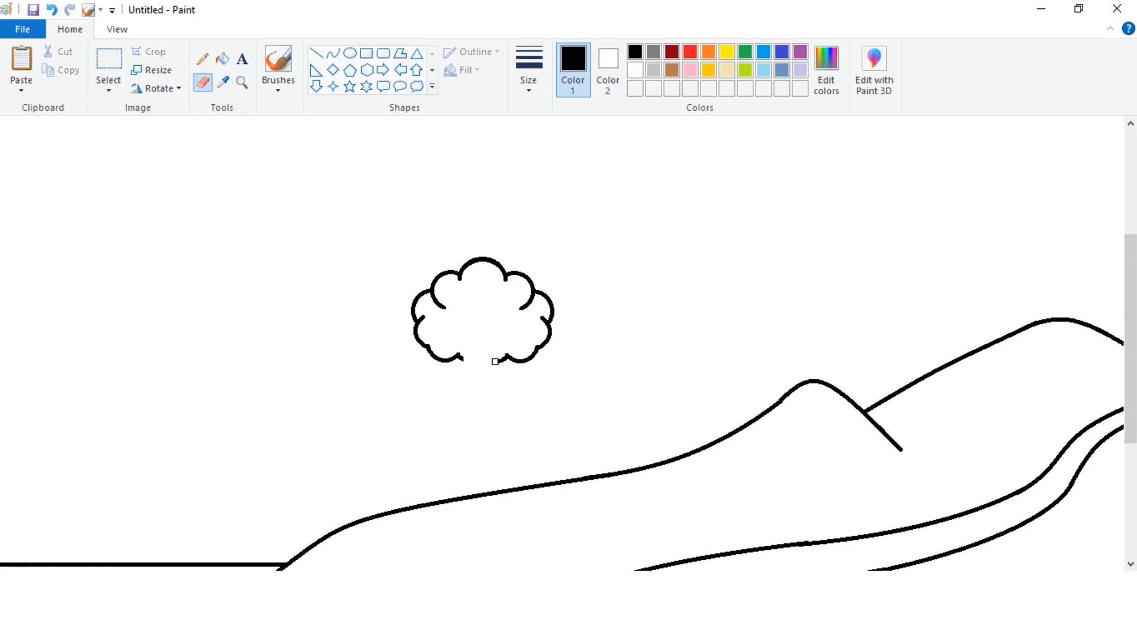
# Step: Draw a curved trunk side, copy it and place it under the left part of the treetop
pyautogui.click(333, 53)
pyautogui.moveTo(456, 333)
pyautogui.mouseDown()
pyautogui.moveTo(467, 447)
pyautogui.moveTo(475, 385)
pyautogui.mouseUp()
pyautogui.moveTo(465, 446); pyautogui.dragTo(341, 380)
pyautogui.click(109, 59)
pyautogui.moveTo(321, 326); pyautogui.dragTo(360, 424)
pyautogui.rightClick(352, 363)
pyautogui.click(400, 391)
pyautogui.moveTo(342, 385); pyautogui.dragTo(464, 385)
# Step: Paste the trunk curve, flip it horizontally and position it as the trunk's right side
pyautogui.hotkey('ctrl', 'v')
pyautogui.rightClick(353, 375)
pyautogui.moveTo(409, 517)
pyautogui.moveTo(27, 174); pyautogui.dragTo(509, 385)
pyautogui.click(527, 597)
pyautogui.click(570, 370)
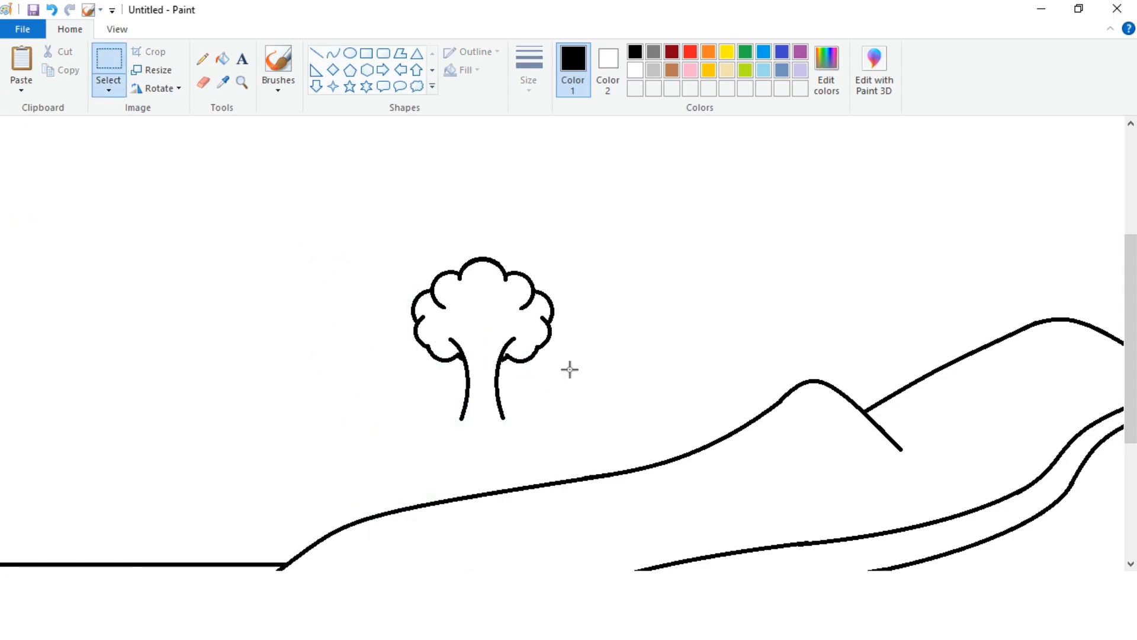
# Step: Close the trunk with a curved base and draw the forked branches inside the treetop
pyautogui.moveTo(463, 419); pyautogui.dragTo(502, 420)
pyautogui.click(333, 53)
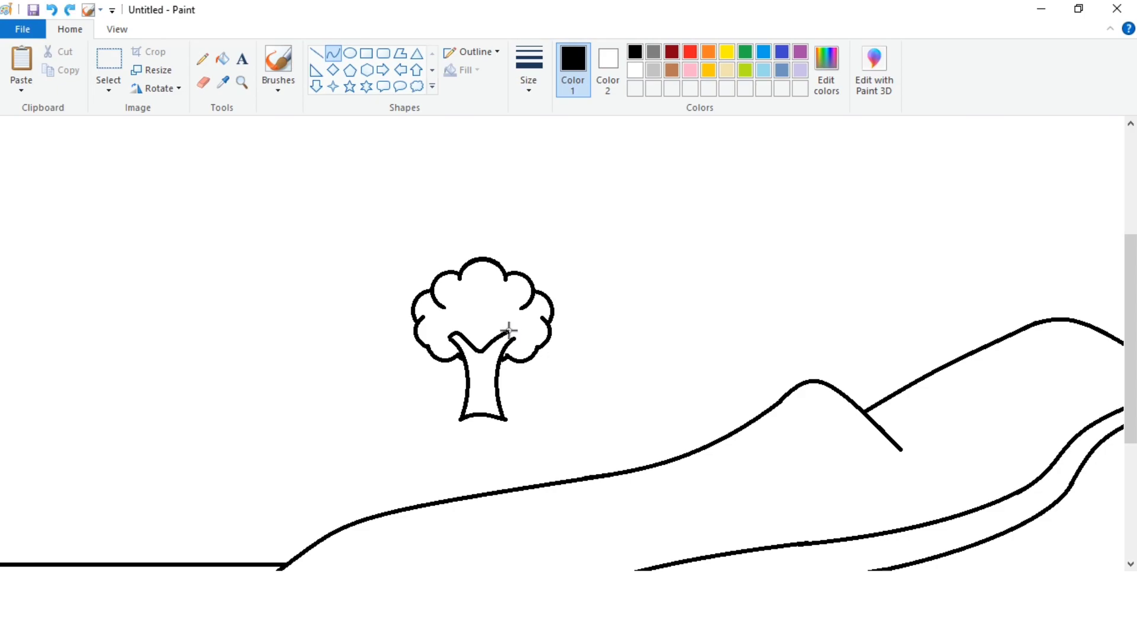
# Step: Copy the finished tree, delete the original and paste it onto the left hillside
pyautogui.click(108, 65)
pyautogui.moveTo(398, 249); pyautogui.dragTo(556, 421)
pyautogui.rightClick(516, 348)
pyautogui.rightClick(496, 325)
pyautogui.click(539, 449)
pyautogui.click(108, 88)
pyautogui.rightClick(313, 241)
pyautogui.click(355, 290)
pyautogui.moveTo(420, 373); pyautogui.dragTo(446, 421)
# Step: Paste a second tree in the open sky area and flip it horizontally
pyautogui.rightClick(203, 197)
pyautogui.click(253, 250)
pyautogui.moveTo(106, 228); pyautogui.dragTo(307, 297)
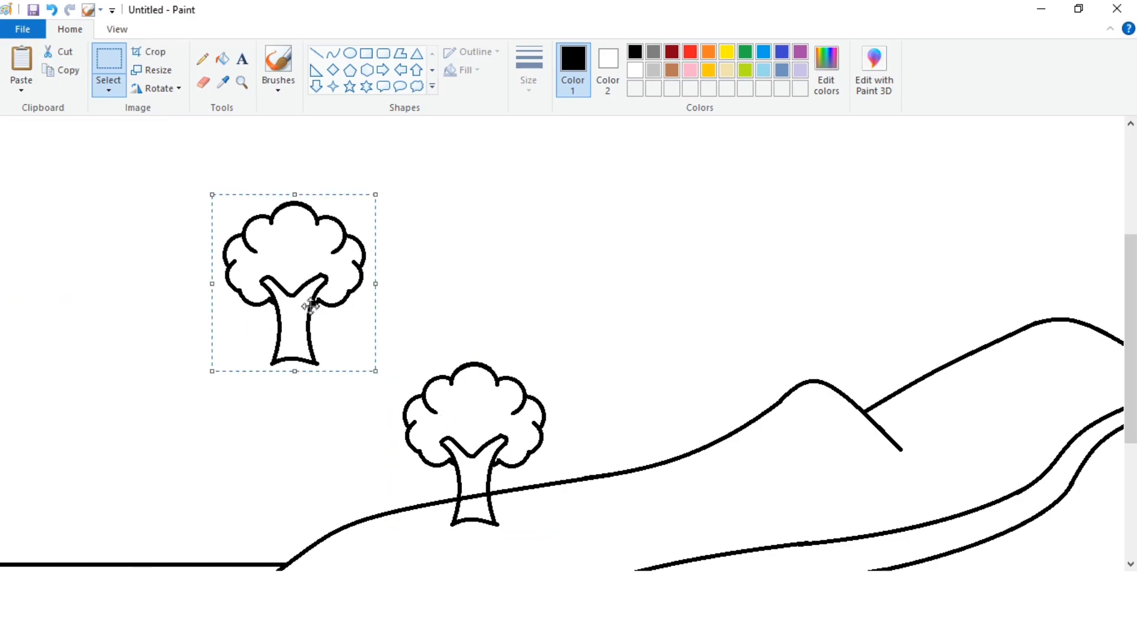
pyautogui.rightClick(312, 307)
pyautogui.moveTo(379, 449)
pyautogui.click(455, 523)
# Step: Shrink the second tree with its aspect ratio maintained and place it on the hillside right of the first tree
pyautogui.rightClick(308, 259)
pyautogui.click(363, 420)
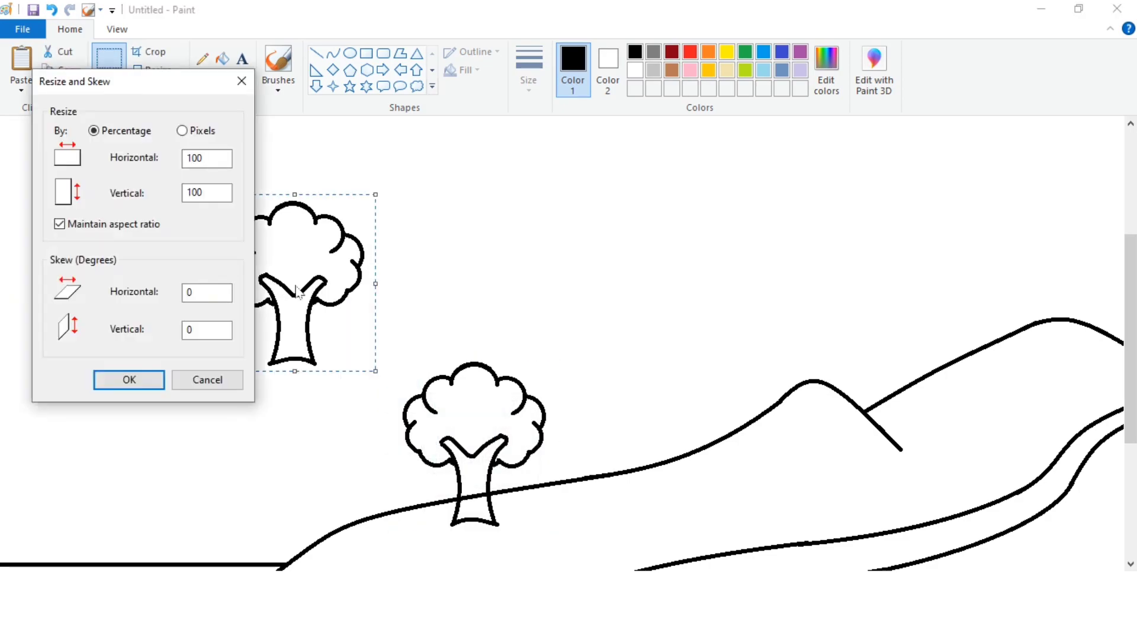
pyautogui.click(129, 379)
pyautogui.moveTo(272, 286); pyautogui.dragTo(610, 456)
pyautogui.click(704, 305)
# Step: Paste a third full-size tree on the land to the right of the river
pyautogui.scroll(-1, 705, 305)
pyautogui.moveTo(545, 578); pyautogui.dragTo(666, 578)
pyautogui.scroll(-1, 652, 543)
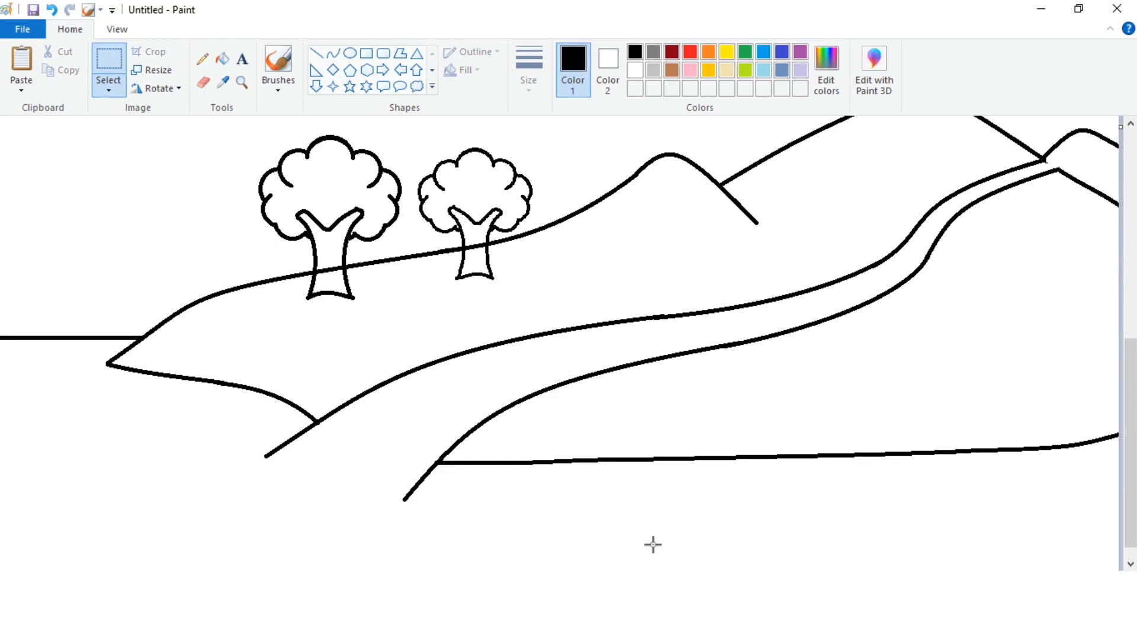
pyautogui.scroll(1, 361, 308)
pyautogui.rightClick(178, 155)
pyautogui.click(213, 202)
pyautogui.moveTo(111, 199)
pyautogui.mouseDown()
pyautogui.moveTo(846, 457)
pyautogui.moveTo(1012, 457)
pyautogui.mouseUp()
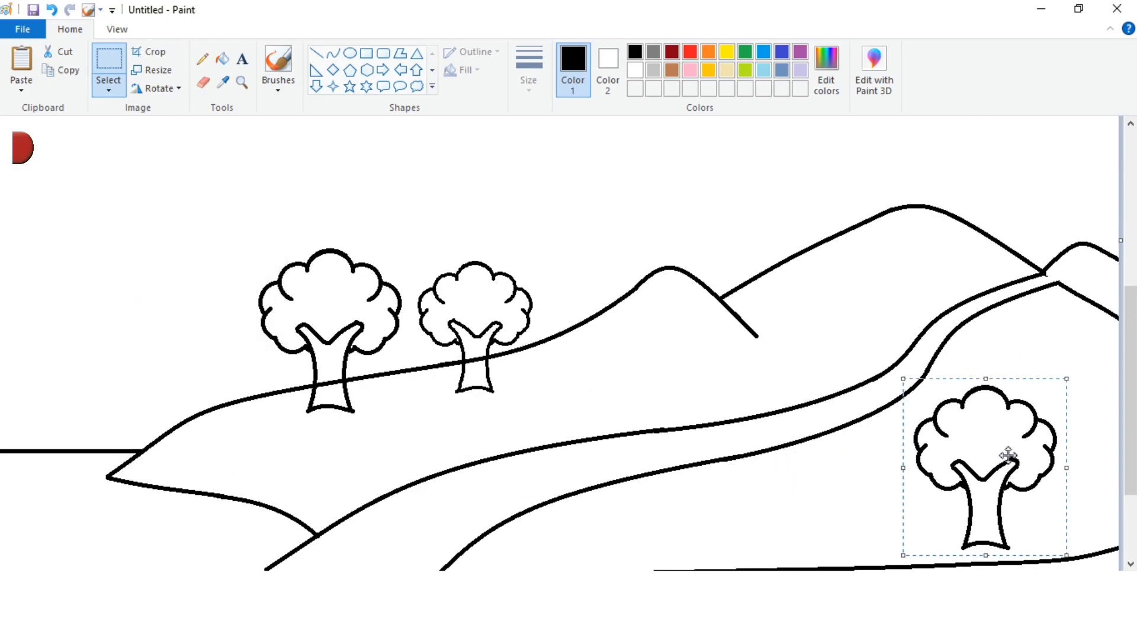
# Step: Erase the hill outline where it crosses the trunks of the two hillside trees
pyautogui.click(204, 82)
pyautogui.moveTo(336, 382); pyautogui.dragTo(339, 381)
pyautogui.moveTo(468, 361); pyautogui.dragTo(481, 358)
# Step: Draw a wide cloud callout in the sky and position it above the mountains
pyautogui.click(117, 29)
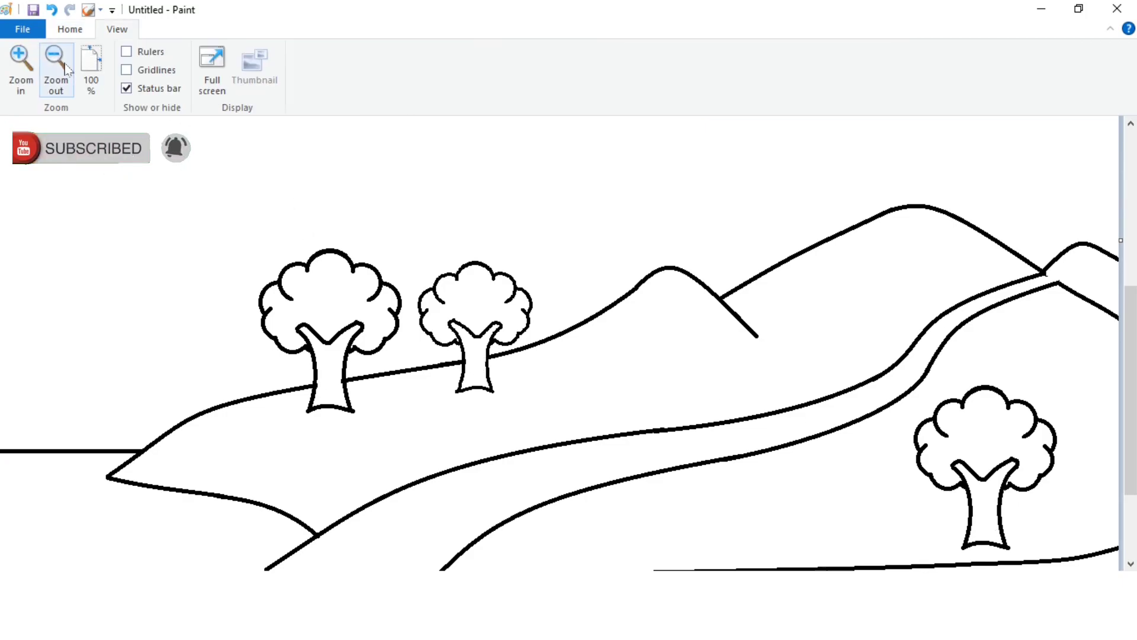
pyautogui.click(55, 70)
pyautogui.click(70, 30)
pyautogui.click(417, 86)
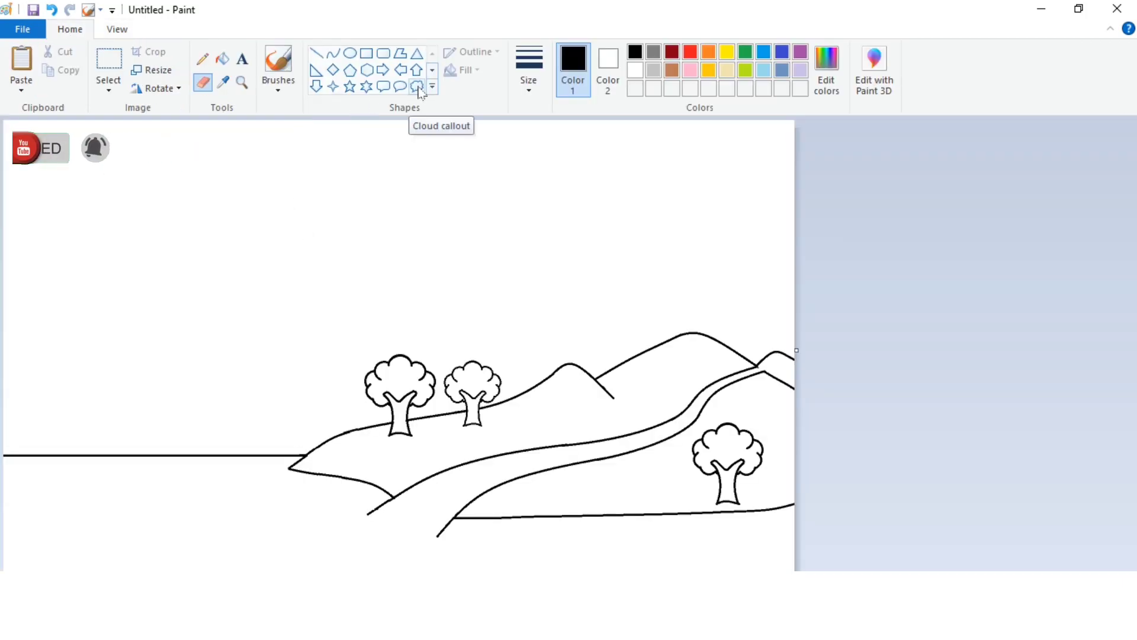
pyautogui.moveTo(303, 204)
pyautogui.mouseDown()
pyautogui.moveTo(435, 266)
pyautogui.moveTo(453, 288)
pyautogui.mouseUp()
pyautogui.moveTo(406, 234); pyautogui.dragTo(726, 237)
pyautogui.moveTo(622, 204); pyautogui.dragTo(593, 209)
# Step: Remove the cloud callout's bubble tail by erasing its joint and filling the bubble outlines with white
pyautogui.click(117, 29)
pyautogui.click(20, 56)
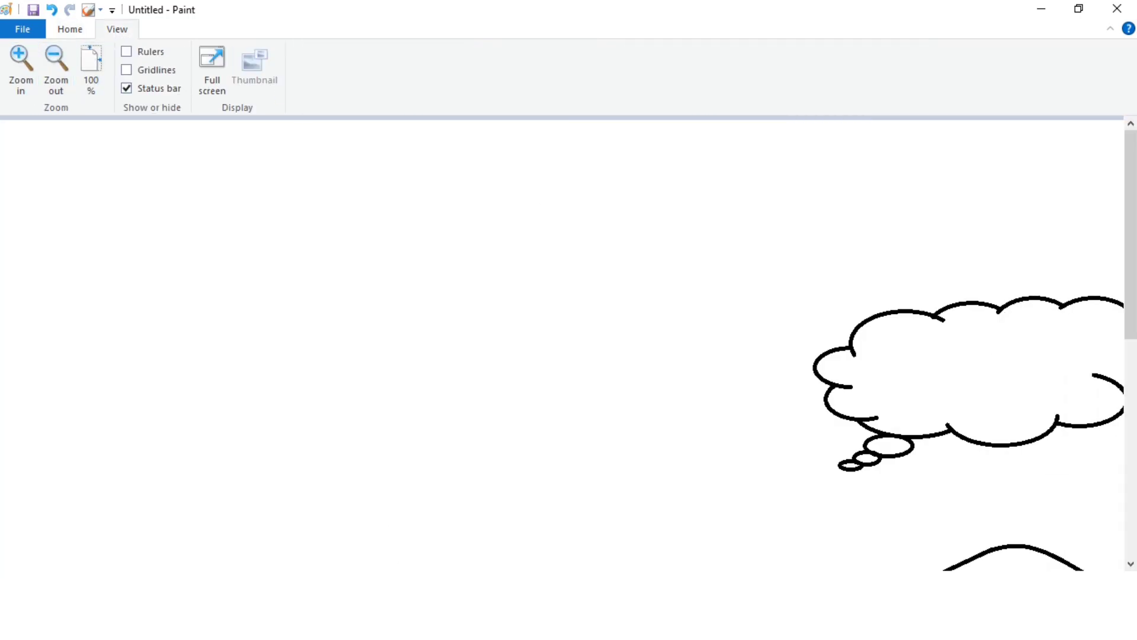
pyautogui.click(70, 29)
pyautogui.click(204, 83)
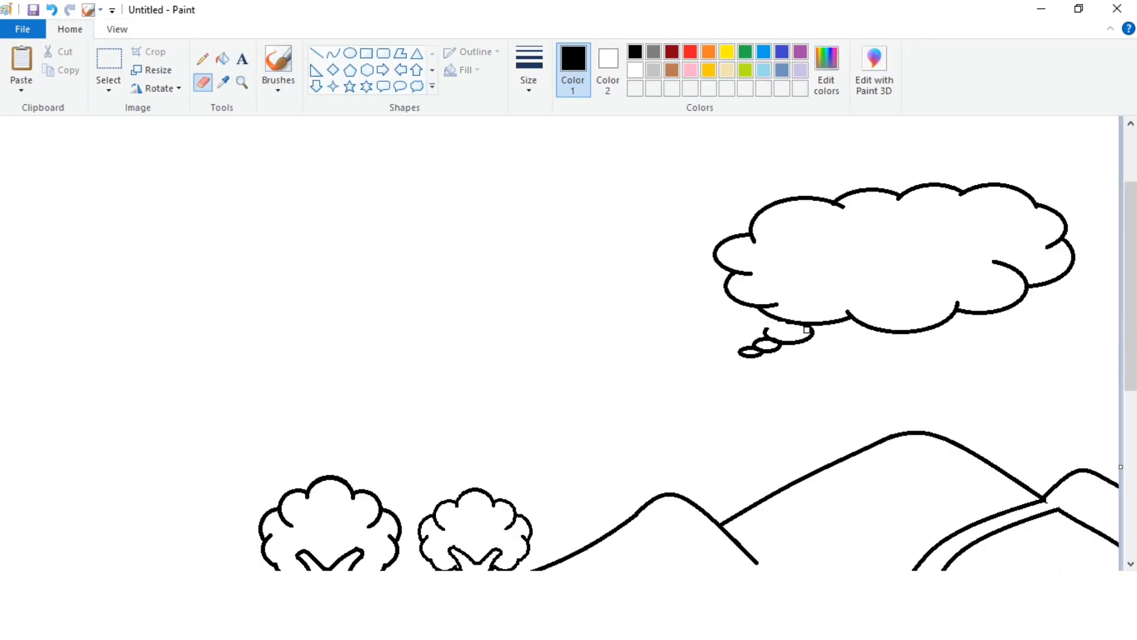
pyautogui.click(635, 70)
pyautogui.click(222, 58)
pyautogui.click(751, 352)
pyautogui.click(785, 339)
# Step: Try to duplicate the cloud to the left of the original and flip the copy
pyautogui.click(108, 59)
pyautogui.moveTo(694, 164); pyautogui.dragTo(1101, 352)
pyautogui.rightClick(967, 241)
pyautogui.click(1005, 270)
pyautogui.rightClick(389, 199)
pyautogui.click(407, 243)
pyautogui.moveTo(283, 308); pyautogui.dragTo(527, 247)
pyautogui.rightClick(525, 247)
pyautogui.click(642, 421)
# Step: Try to cut and re-paste the cloud copy, and undo the whole duplication
pyautogui.moveTo(530, 300)
pyautogui.mouseDown()
pyautogui.moveTo(1015, 330)
pyautogui.moveTo(858, 330)
pyautogui.moveTo(975, 320)
pyautogui.moveTo(1028, 343)
pyautogui.moveTo(503, 335)
pyautogui.moveTo(528, 302)
pyautogui.mouseUp()
pyautogui.click(390, 181)
pyautogui.hotkey('ctrl', 'x')
pyautogui.rightClick(610, 190)
pyautogui.click(628, 242)
pyautogui.moveTo(291, 204); pyautogui.dragTo(863, 257)
pyautogui.hotkey('ctrl', 'z')
pyautogui.hotkey('ctrl', 'z')
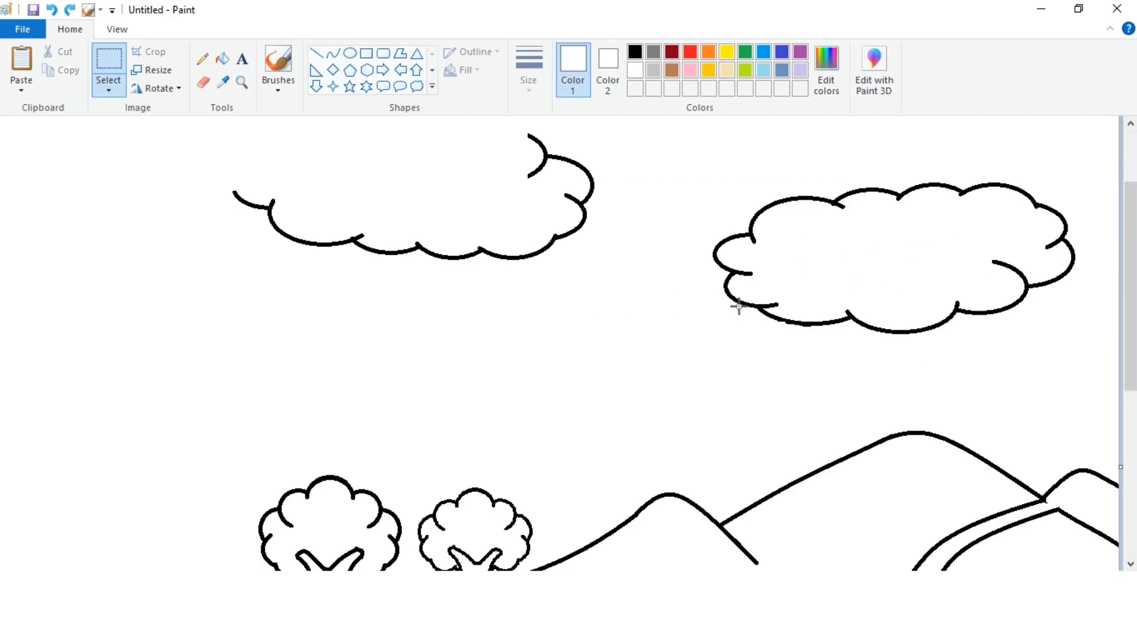
pyautogui.hotkey('ctrl', 'z')
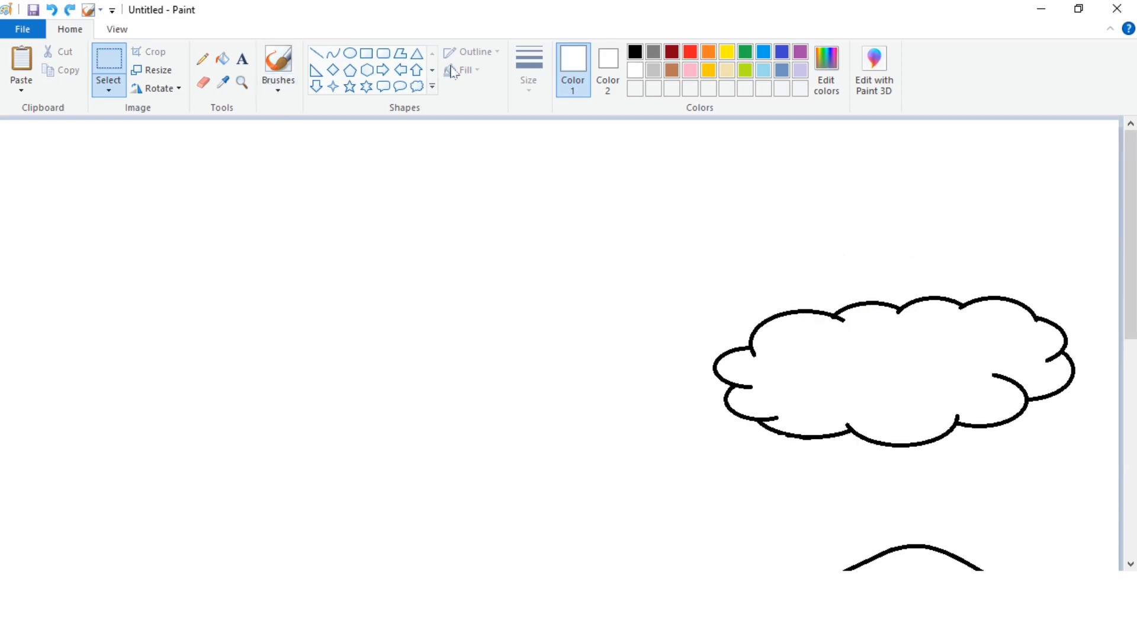
# Step: Draw a smaller cloud callout left of the large cloud and flip it vertically
pyautogui.click(116, 29)
pyautogui.click(51, 60)
pyautogui.click(69, 29)
pyautogui.click(418, 87)
pyautogui.moveTo(323, 218)
pyautogui.mouseDown()
pyautogui.moveTo(431, 272)
pyautogui.moveTo(372, 256)
pyautogui.moveTo(420, 252)
pyautogui.mouseUp()
pyautogui.rightClick(395, 246)
pyautogui.moveTo(464, 297)
pyautogui.click(534, 353)
pyautogui.click(484, 210)
# Step: Draw another small cloud callout to the left of the flipped one and adjust its position and width
pyautogui.moveTo(128, 233)
pyautogui.mouseDown()
pyautogui.moveTo(276, 299)
pyautogui.moveTo(276, 271)
pyautogui.mouseUp()
pyautogui.moveTo(164, 232); pyautogui.dragTo(201, 234)
pyautogui.moveTo(274, 259); pyautogui.dragTo(292, 259)
# Step: Reposition the two small clouds so they sit side by side in the sky
pyautogui.click(109, 59)
pyautogui.hotkey('ctrl', 'z')
pyautogui.hotkey('ctrl', 'z')
pyautogui.hotkey('ctrl', 'y')
pyautogui.hotkey('ctrl', 'y')
pyautogui.moveTo(374, 239)
pyautogui.mouseDown()
pyautogui.moveTo(464, 253)
pyautogui.moveTo(450, 254)
pyautogui.mouseUp()
pyautogui.moveTo(199, 210); pyautogui.dragTo(347, 304)
pyautogui.moveTo(302, 271); pyautogui.dragTo(336, 262)
pyautogui.click(117, 29)
pyautogui.click(21, 59)
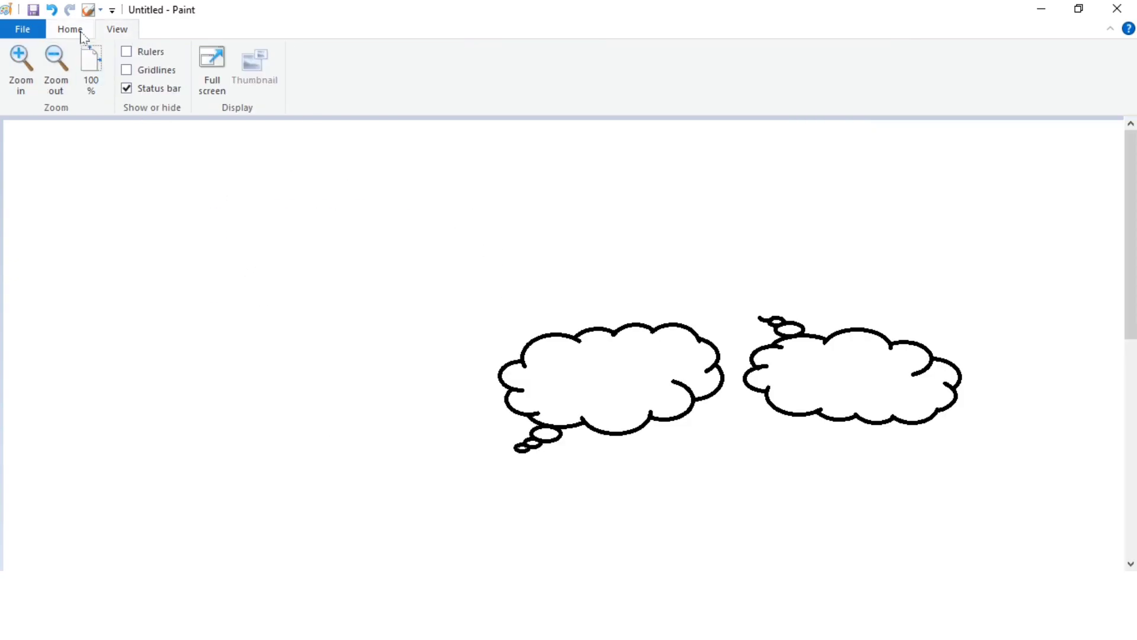
# Step: Remove the thought bubbles attached to the two small clouds by breaking their outlines and filling the remains white
pyautogui.click(70, 29)
pyautogui.click(202, 83)
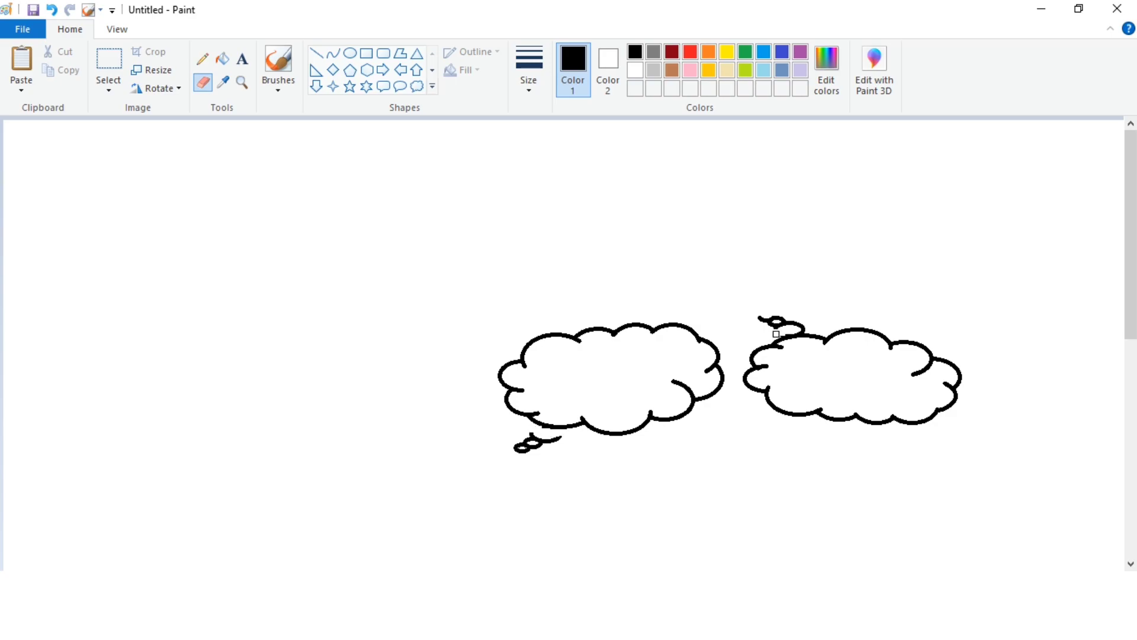
pyautogui.click(222, 59)
pyautogui.click(635, 70)
pyautogui.click(548, 441)
pyautogui.click(790, 323)
# Step: Place a copy of the small cloud behind the large cloud's upper edge and erase the outline where they overlap
pyautogui.moveTo(651, 577); pyautogui.dragTo(977, 576)
pyautogui.click(108, 62)
pyautogui.rightClick(482, 214)
pyautogui.click(521, 262)
pyautogui.moveTo(138, 189); pyautogui.dragTo(990, 282)
pyautogui.moveTo(902, 294); pyautogui.dragTo(907, 297)
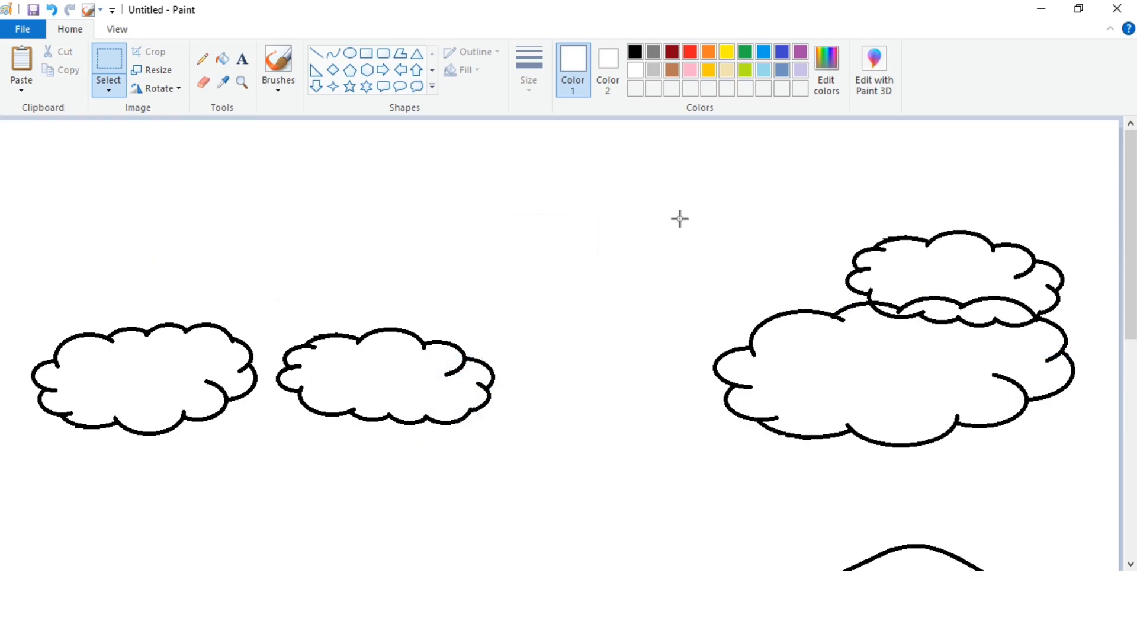
pyautogui.click(205, 83)
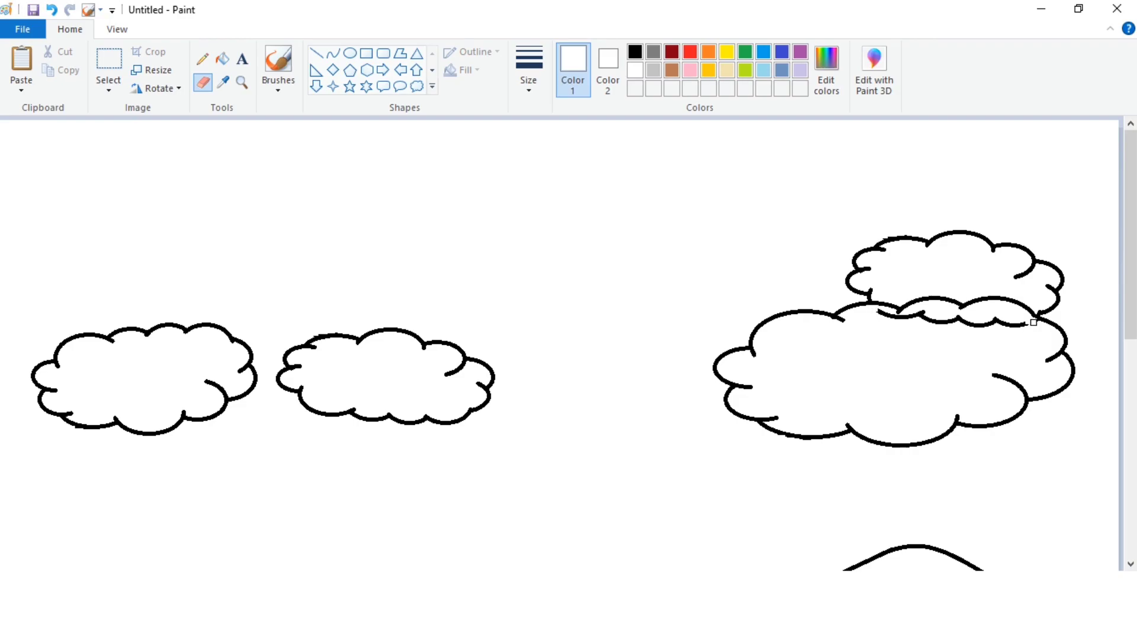
pyautogui.moveTo(1034, 322); pyautogui.dragTo(877, 313)
# Step: Draw a black circle for the sun in the sky left of the small clouds, using the third line thickness
pyautogui.click(117, 29)
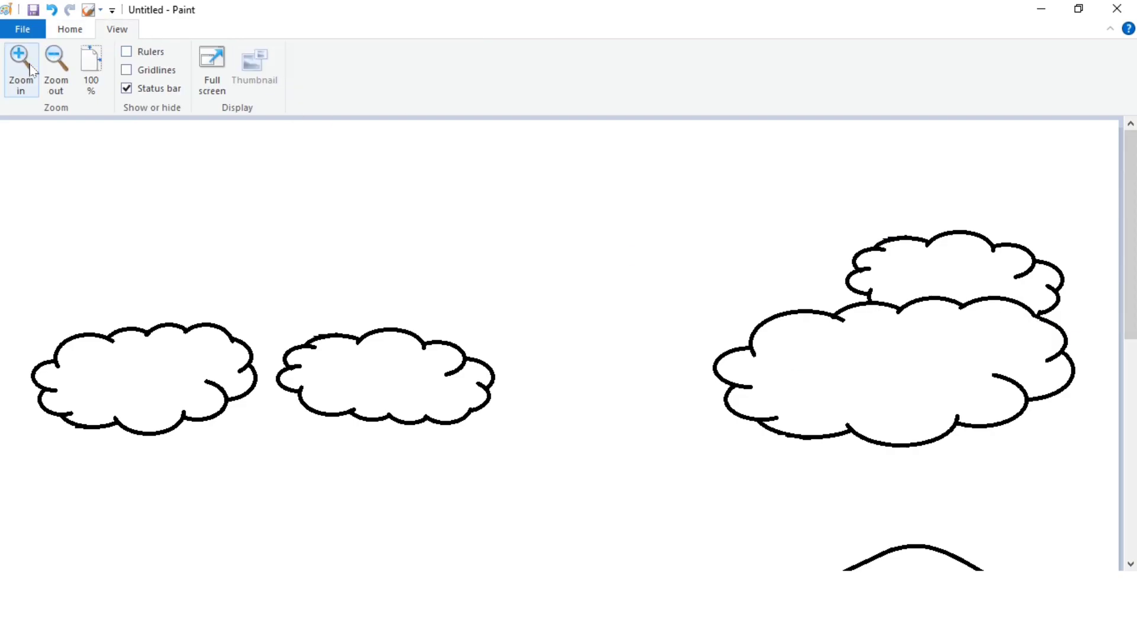
pyautogui.click(56, 68)
pyautogui.click(21, 59)
pyautogui.click(70, 29)
pyautogui.click(350, 54)
pyautogui.click(529, 68)
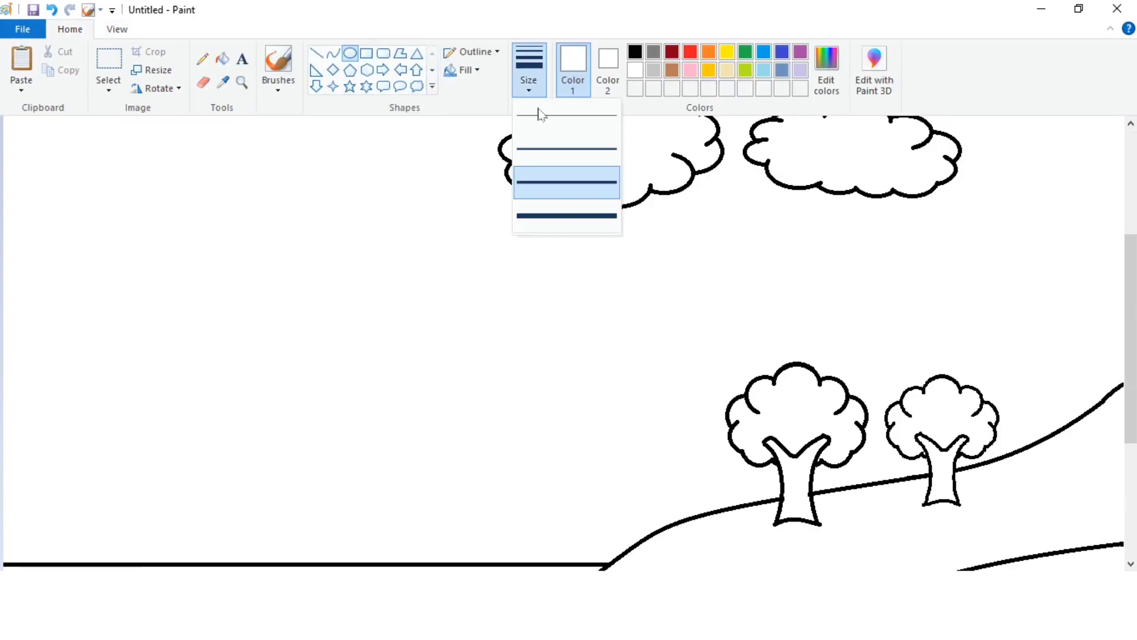
pyautogui.click(557, 183)
pyautogui.scroll(3, 415, 249)
pyautogui.click(116, 29)
pyautogui.click(56, 68)
pyautogui.click(70, 29)
pyautogui.click(638, 55)
pyautogui.moveTo(54, 238)
pyautogui.mouseDown()
pyautogui.moveTo(124, 292)
pyautogui.moveTo(106, 256)
pyautogui.mouseUp()
pyautogui.click(282, 312)
# Step: Draw vertical, horizontal and two diagonal lines crossing at the sun circle's centre and extending beyond its edge
pyautogui.click(117, 29)
pyautogui.click(21, 59)
pyautogui.click(70, 29)
pyautogui.click(317, 53)
pyautogui.scroll(-3, 248, 143)
pyautogui.moveTo(212, 157); pyautogui.dragTo(263, 392)
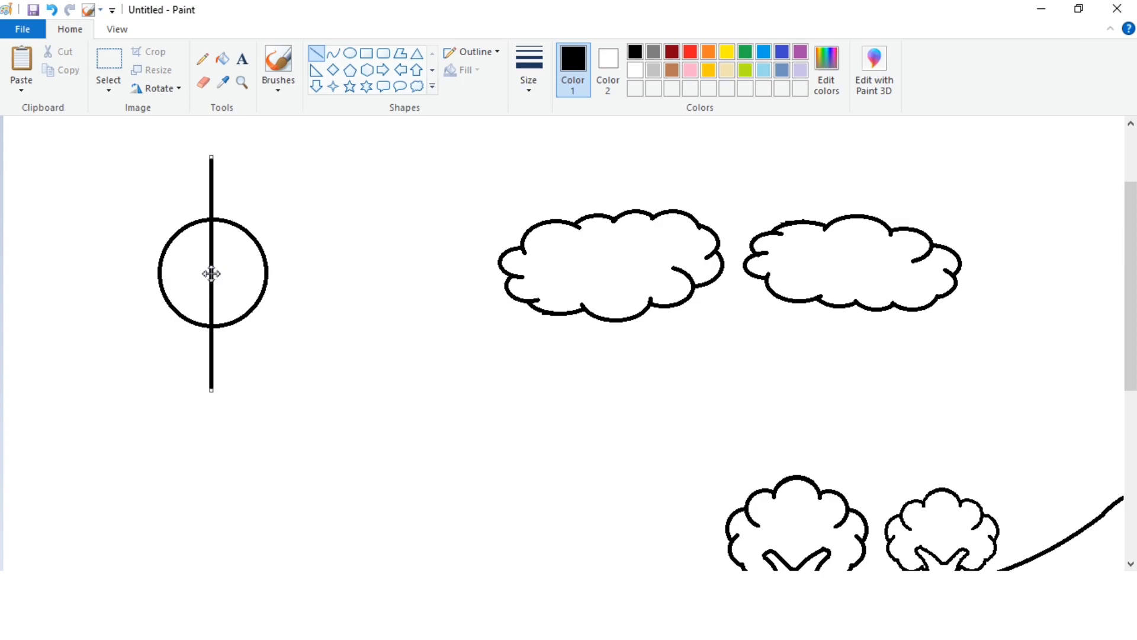
pyautogui.moveTo(90, 274); pyautogui.dragTo(330, 274)
pyautogui.moveTo(120, 178); pyautogui.dragTo(299, 359)
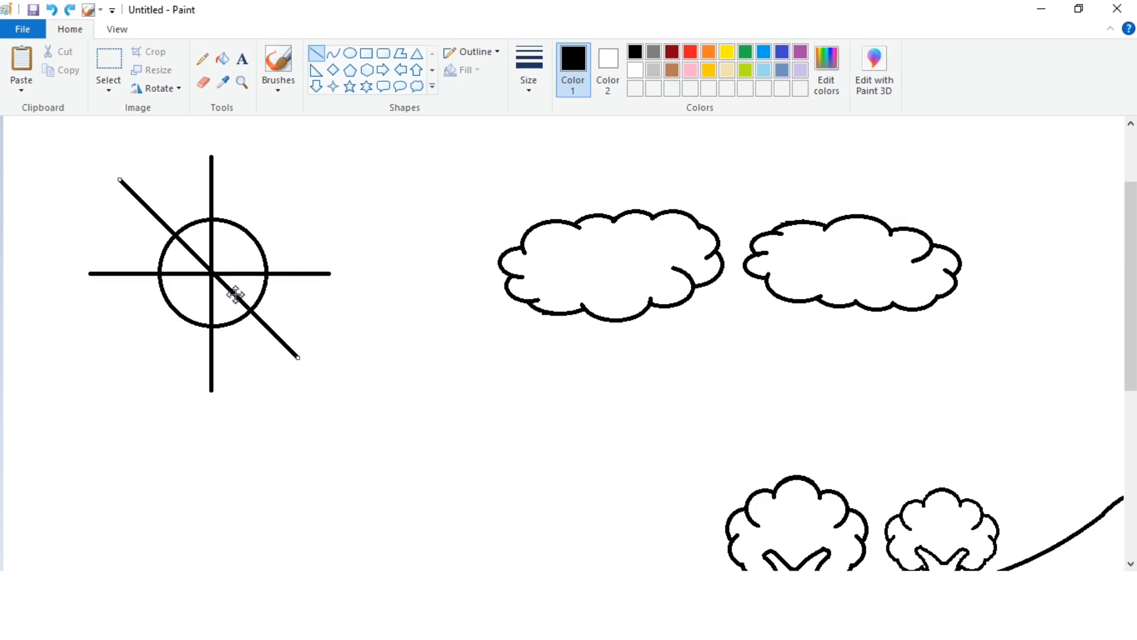
pyautogui.moveTo(122, 346); pyautogui.dragTo(294, 173)
pyautogui.moveTo(220, 246); pyautogui.dragTo(226, 258)
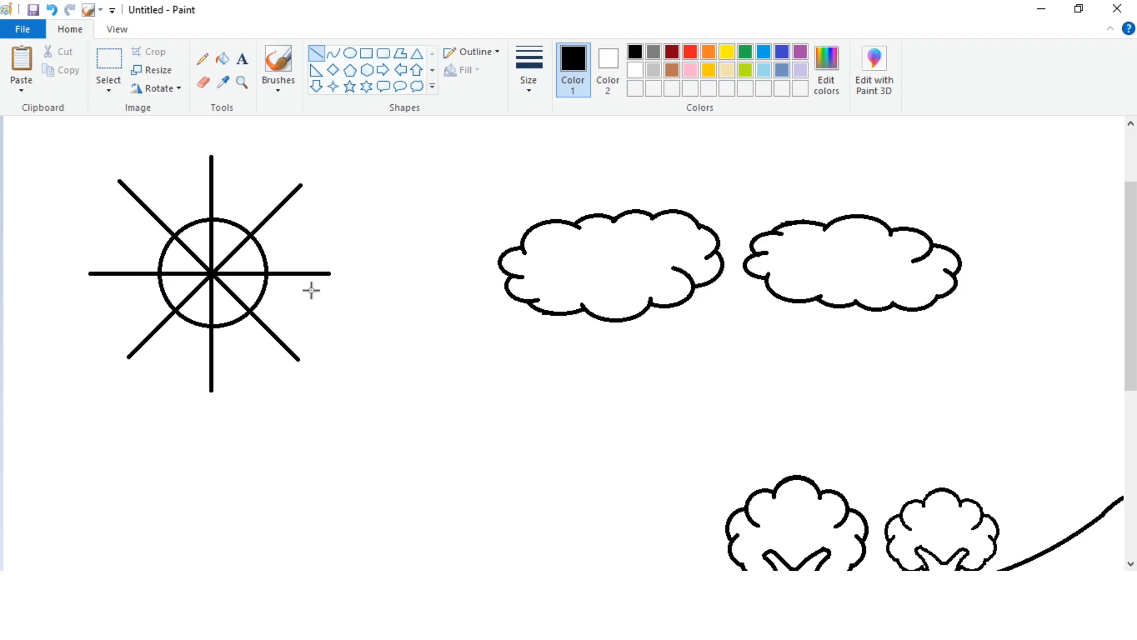
# Step: Add four more lines through the sun's centre, one midway between each pair of neighbouring rays
pyautogui.moveTo(196, 222); pyautogui.dragTo(253, 370)
pyautogui.moveTo(108, 228); pyautogui.dragTo(309, 314)
pyautogui.moveTo(117, 311); pyautogui.dragTo(305, 238)
pyautogui.click(235, 189)
pyautogui.moveTo(246, 181)
pyautogui.mouseDown()
pyautogui.moveTo(175, 363)
pyautogui.moveTo(247, 185)
pyautogui.mouseUp()
pyautogui.moveTo(173, 364); pyautogui.dragTo(172, 365)
pyautogui.click(325, 356)
# Step: Trim the outer ray ends with a light gray circle centred on the sun, filling the circle and cut-off ends white
pyautogui.click(654, 70)
pyautogui.click(350, 53)
pyautogui.moveTo(87, 175); pyautogui.dragTo(297, 384)
pyautogui.moveTo(226, 279); pyautogui.dragTo(245, 273)
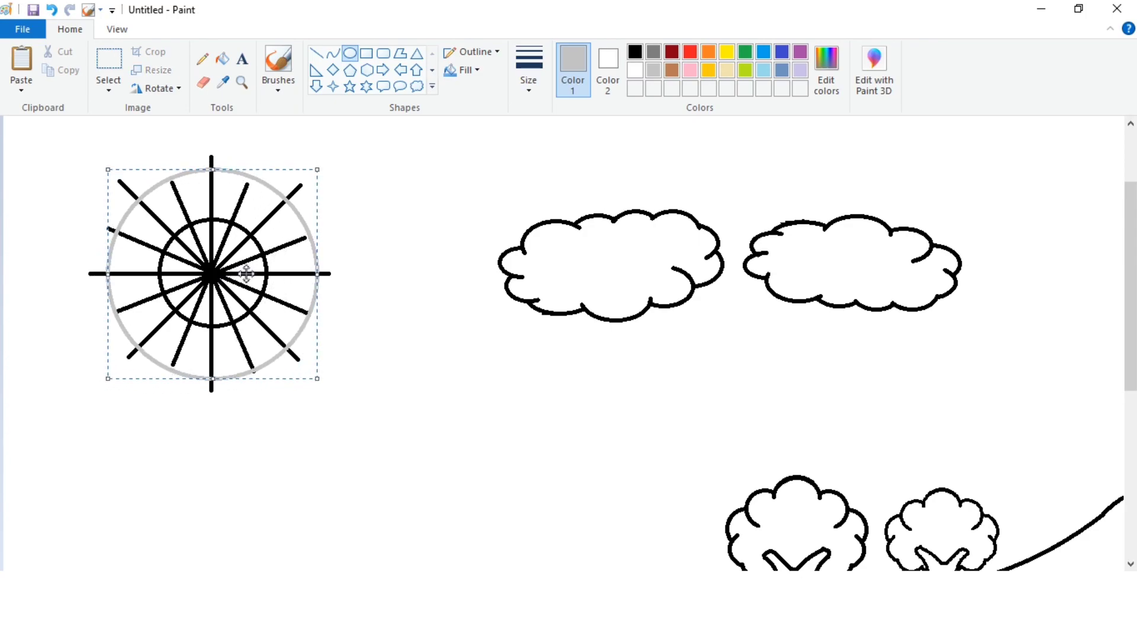
pyautogui.click(635, 70)
pyautogui.click(222, 58)
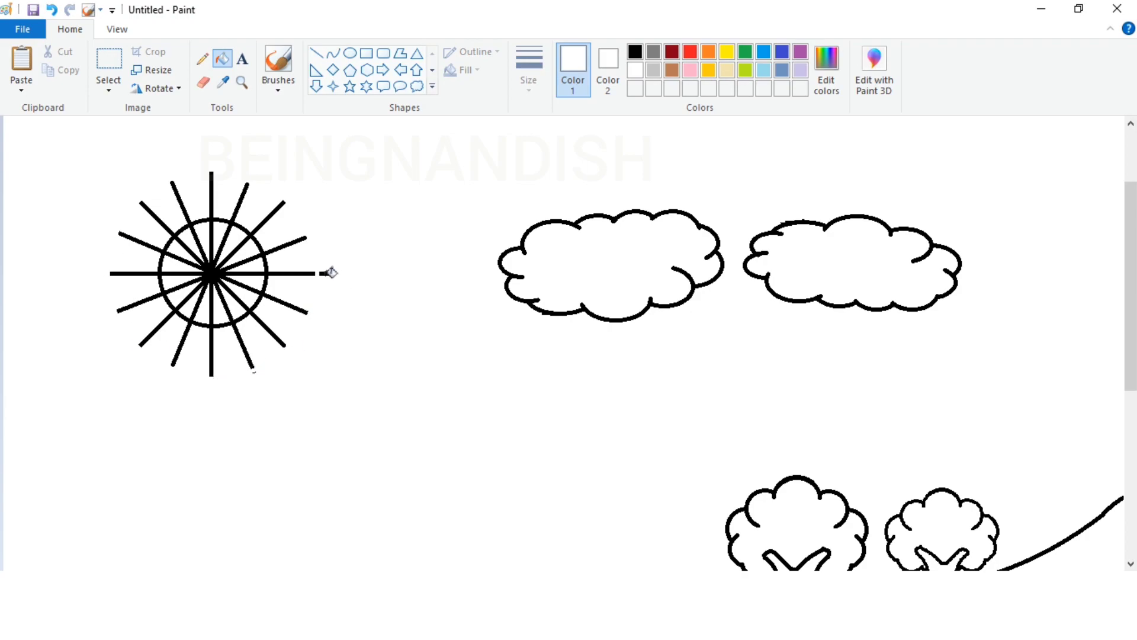
# Step: Separate the rays from the sun's centre with a white circle and fill the black lines inside it white
pyautogui.click(350, 53)
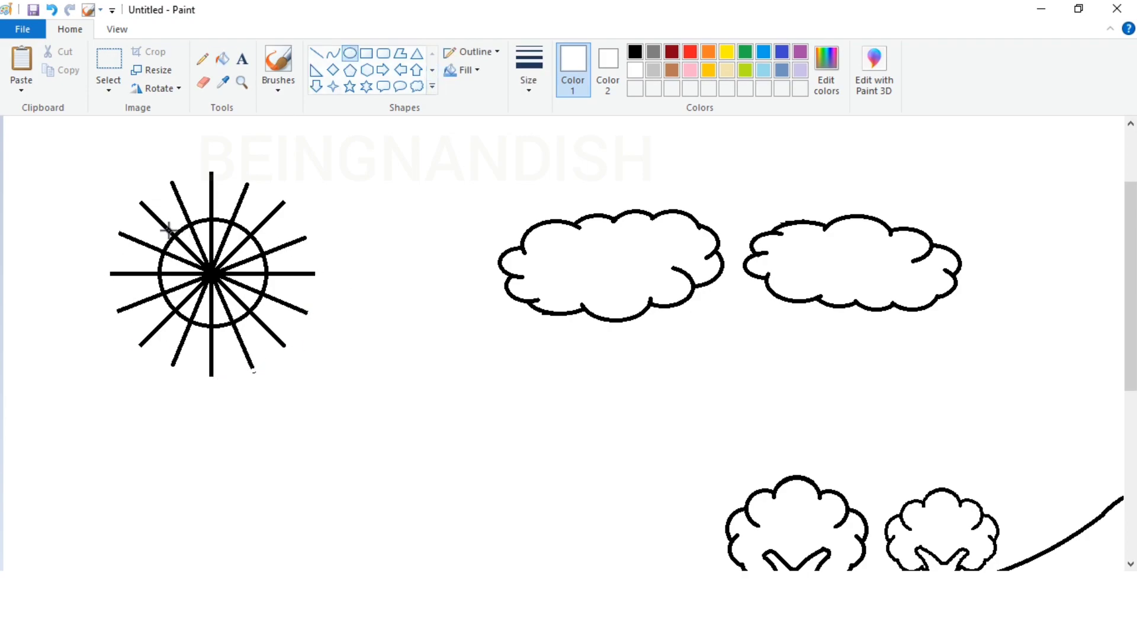
pyautogui.moveTo(156, 218); pyautogui.dragTo(270, 332)
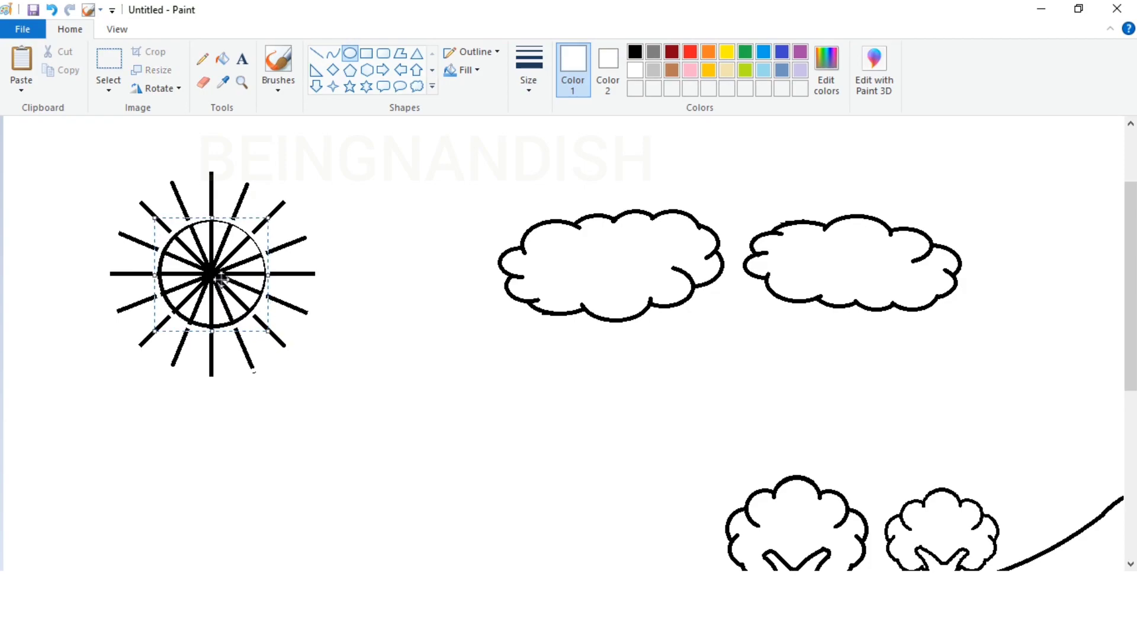
pyautogui.click(222, 58)
pyautogui.click(237, 228)
# Step: Choose the ellipse shape for a new circle in the empty centre of the rays
pyautogui.click(350, 52)
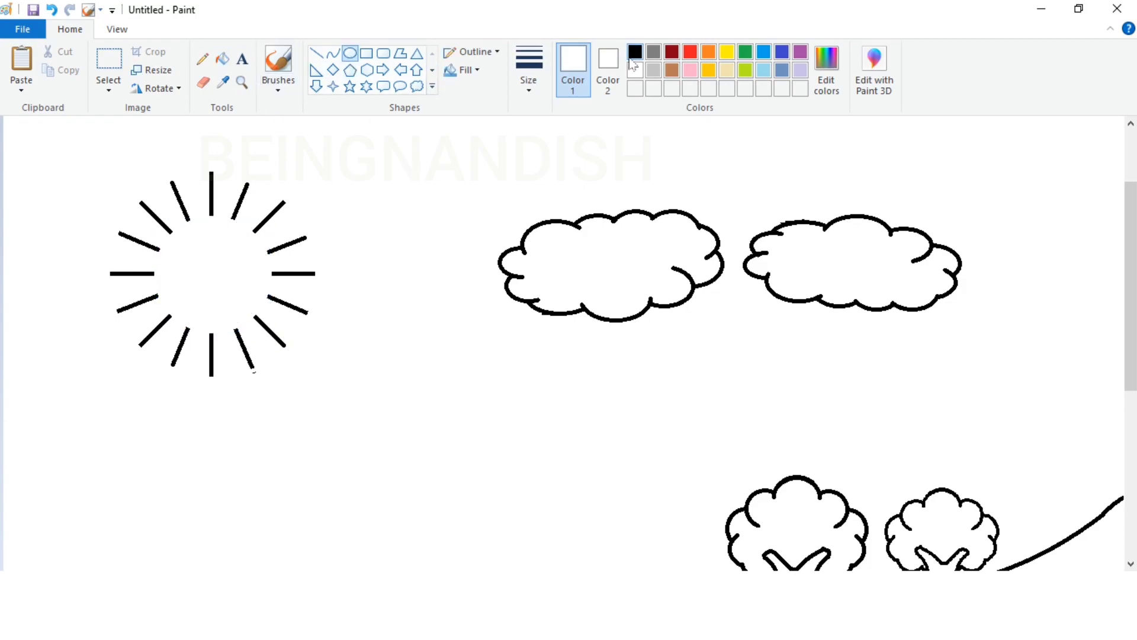